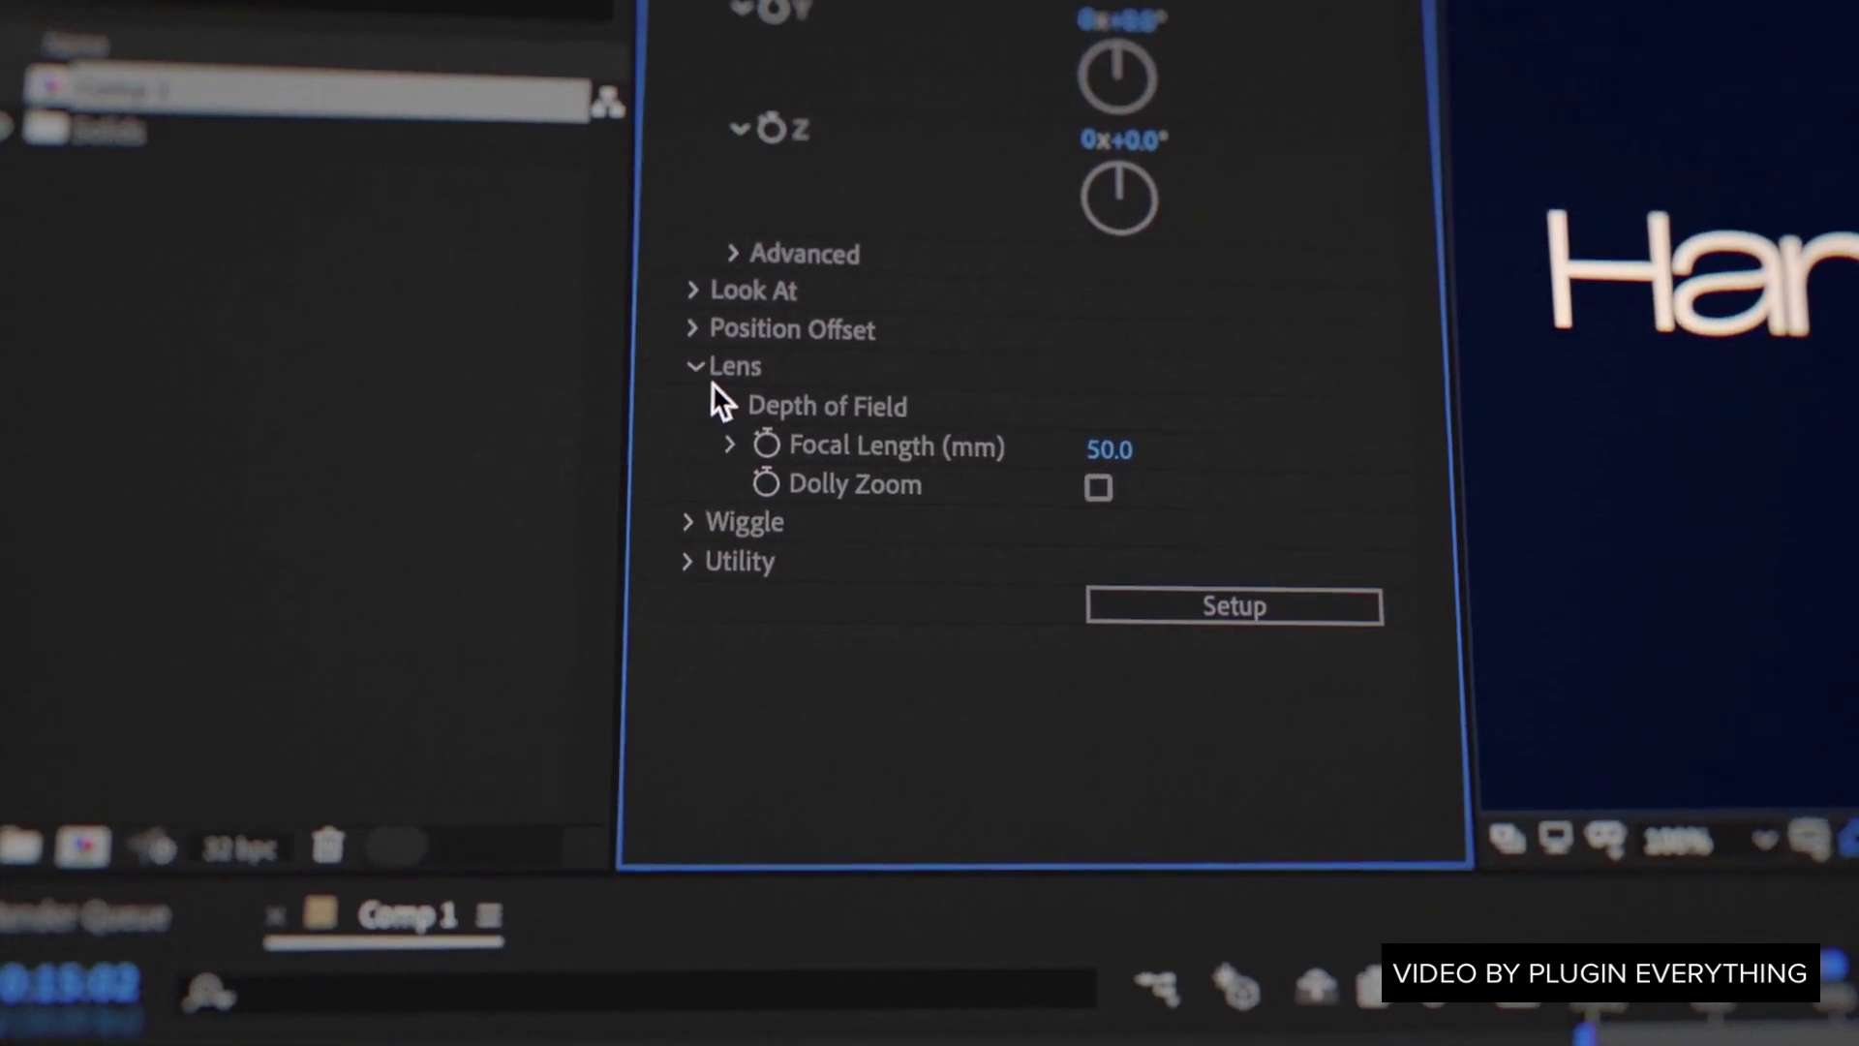
# Enable depth of field on the camera rig with the focus layer as its target
pyautogui.click(743, 414)
pyautogui.click(1086, 439)
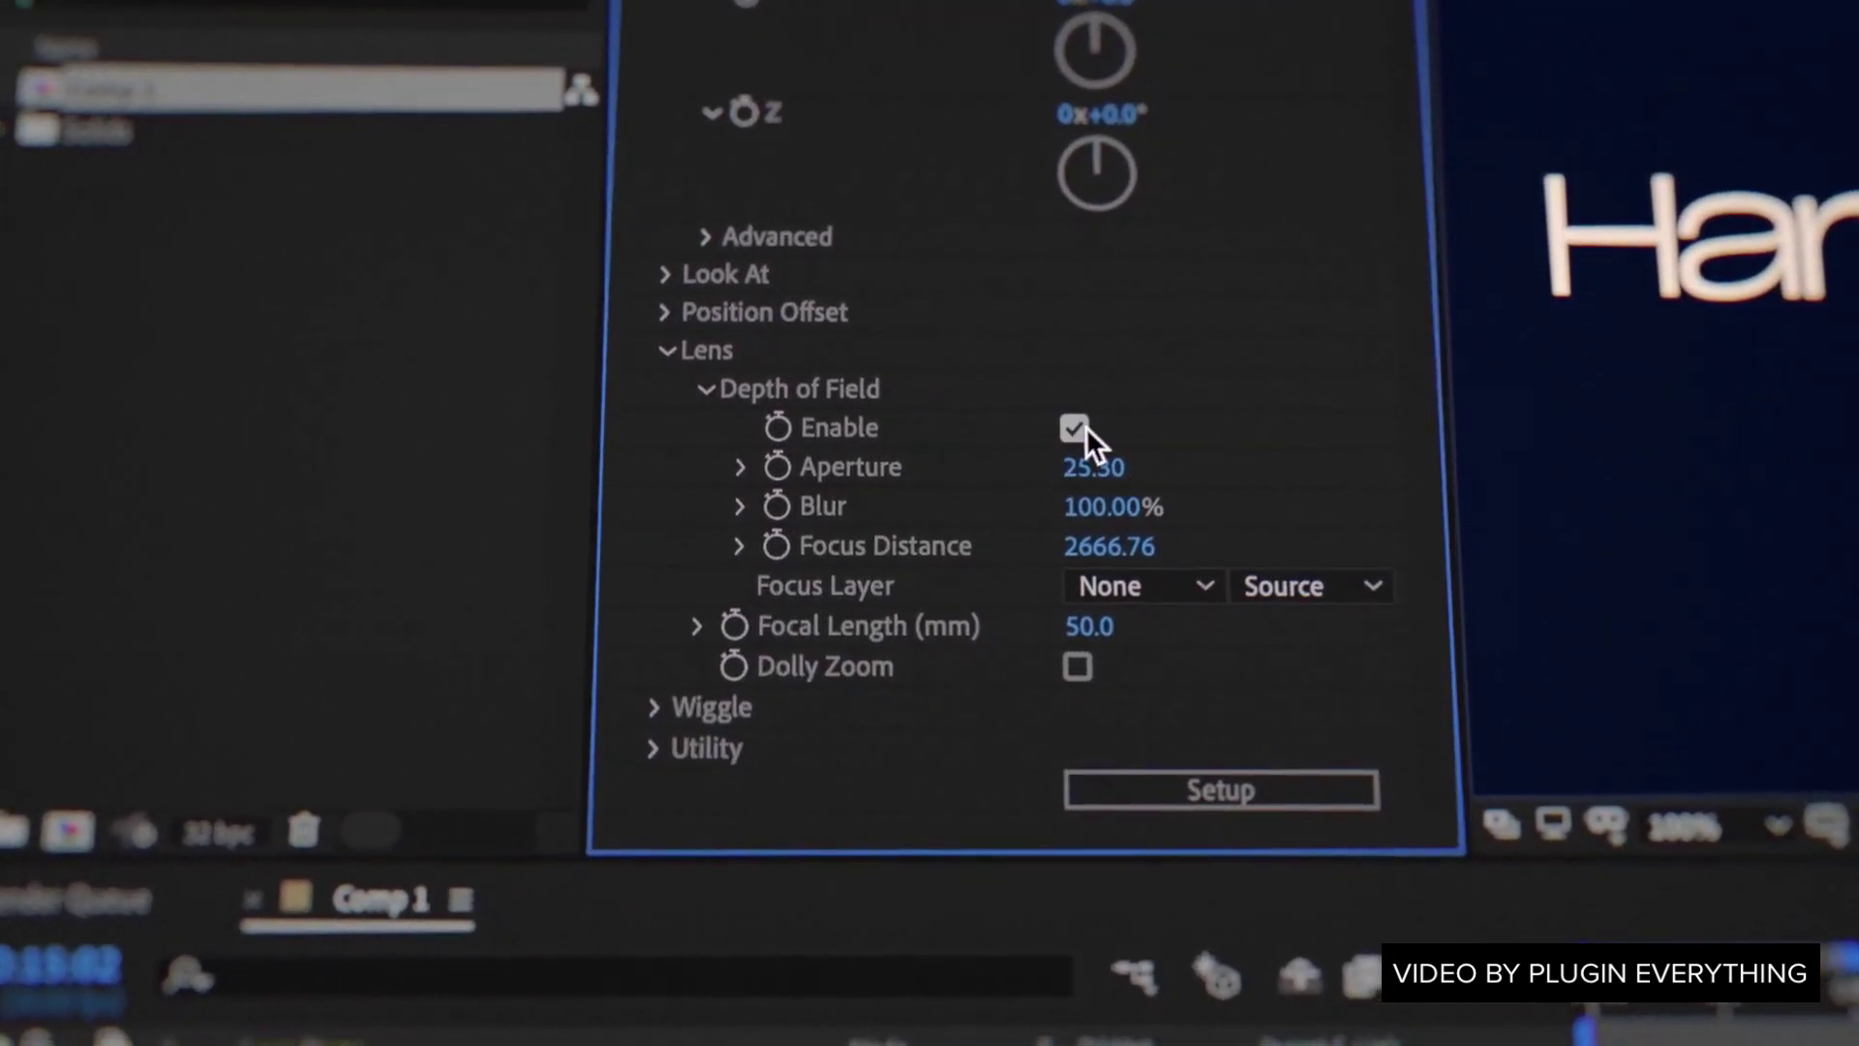
pyautogui.click(1145, 575)
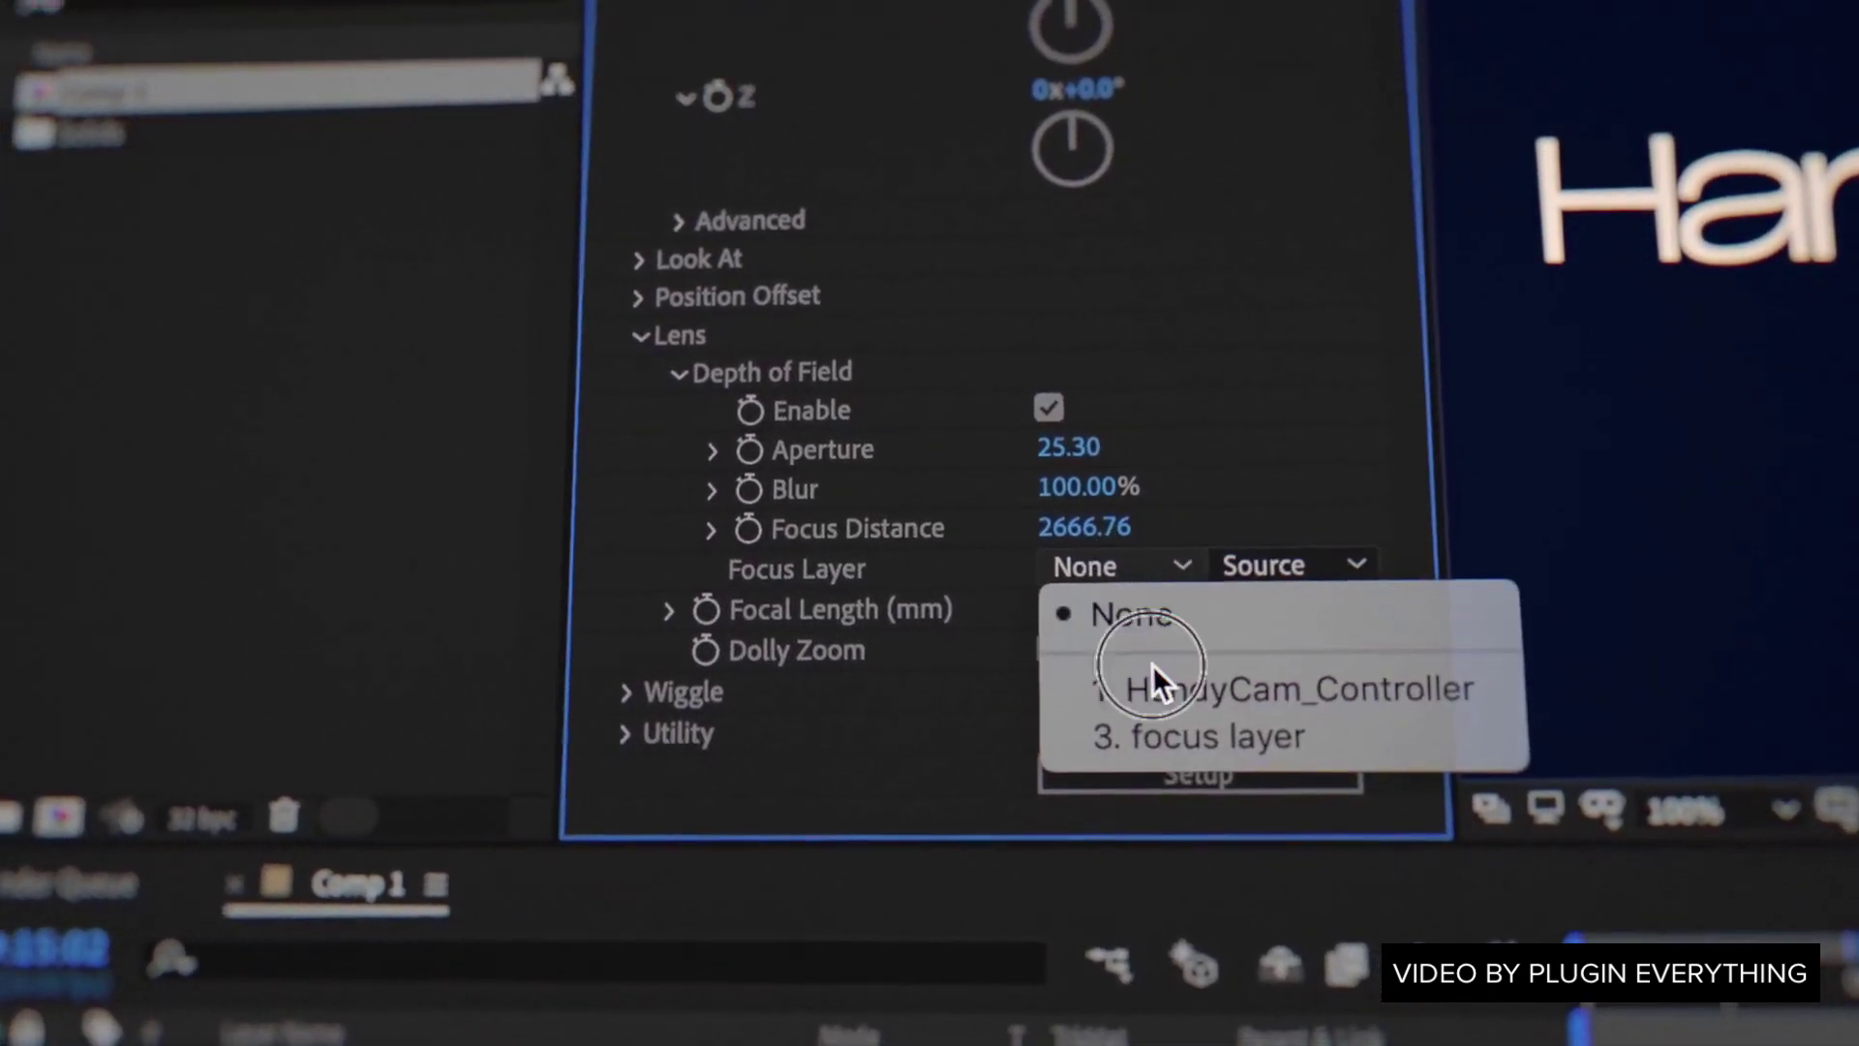
pyautogui.click(1175, 722)
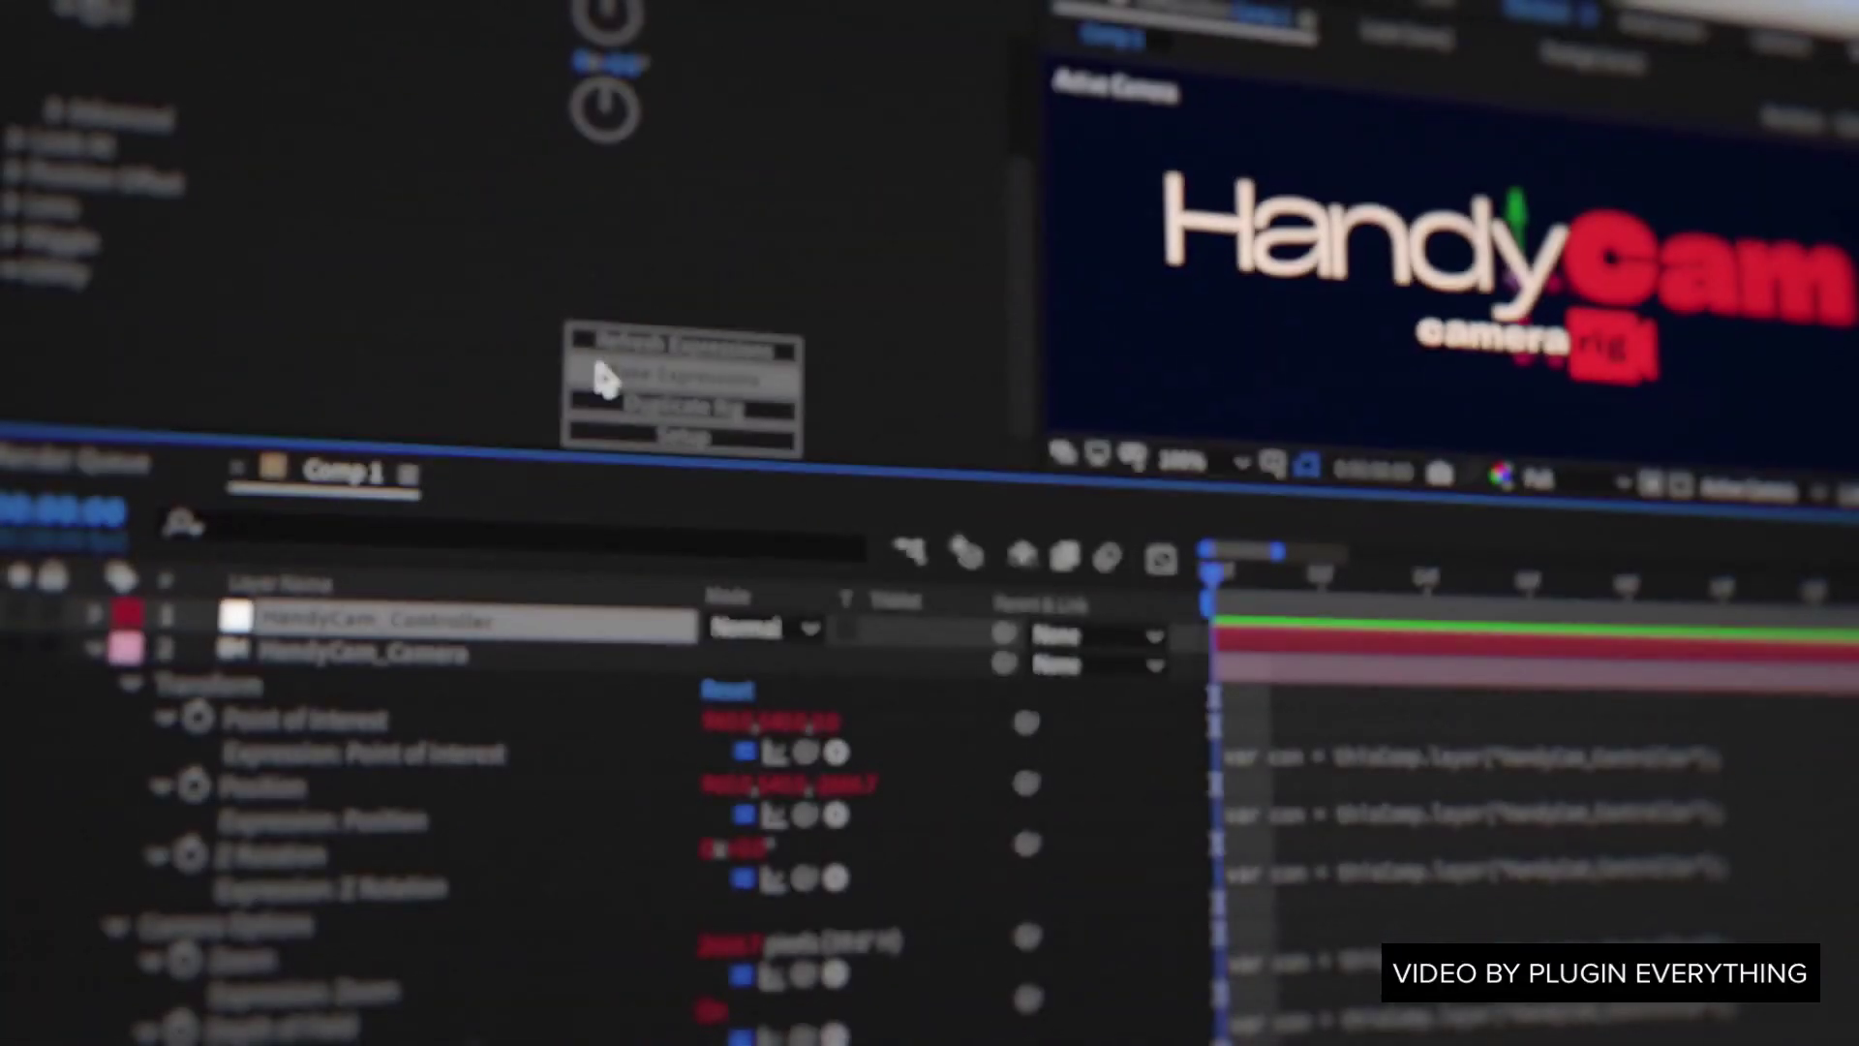
# Bake the rig's expressions into keyframes and delete the HandyCam_Controller layer
pyautogui.click(598, 374)
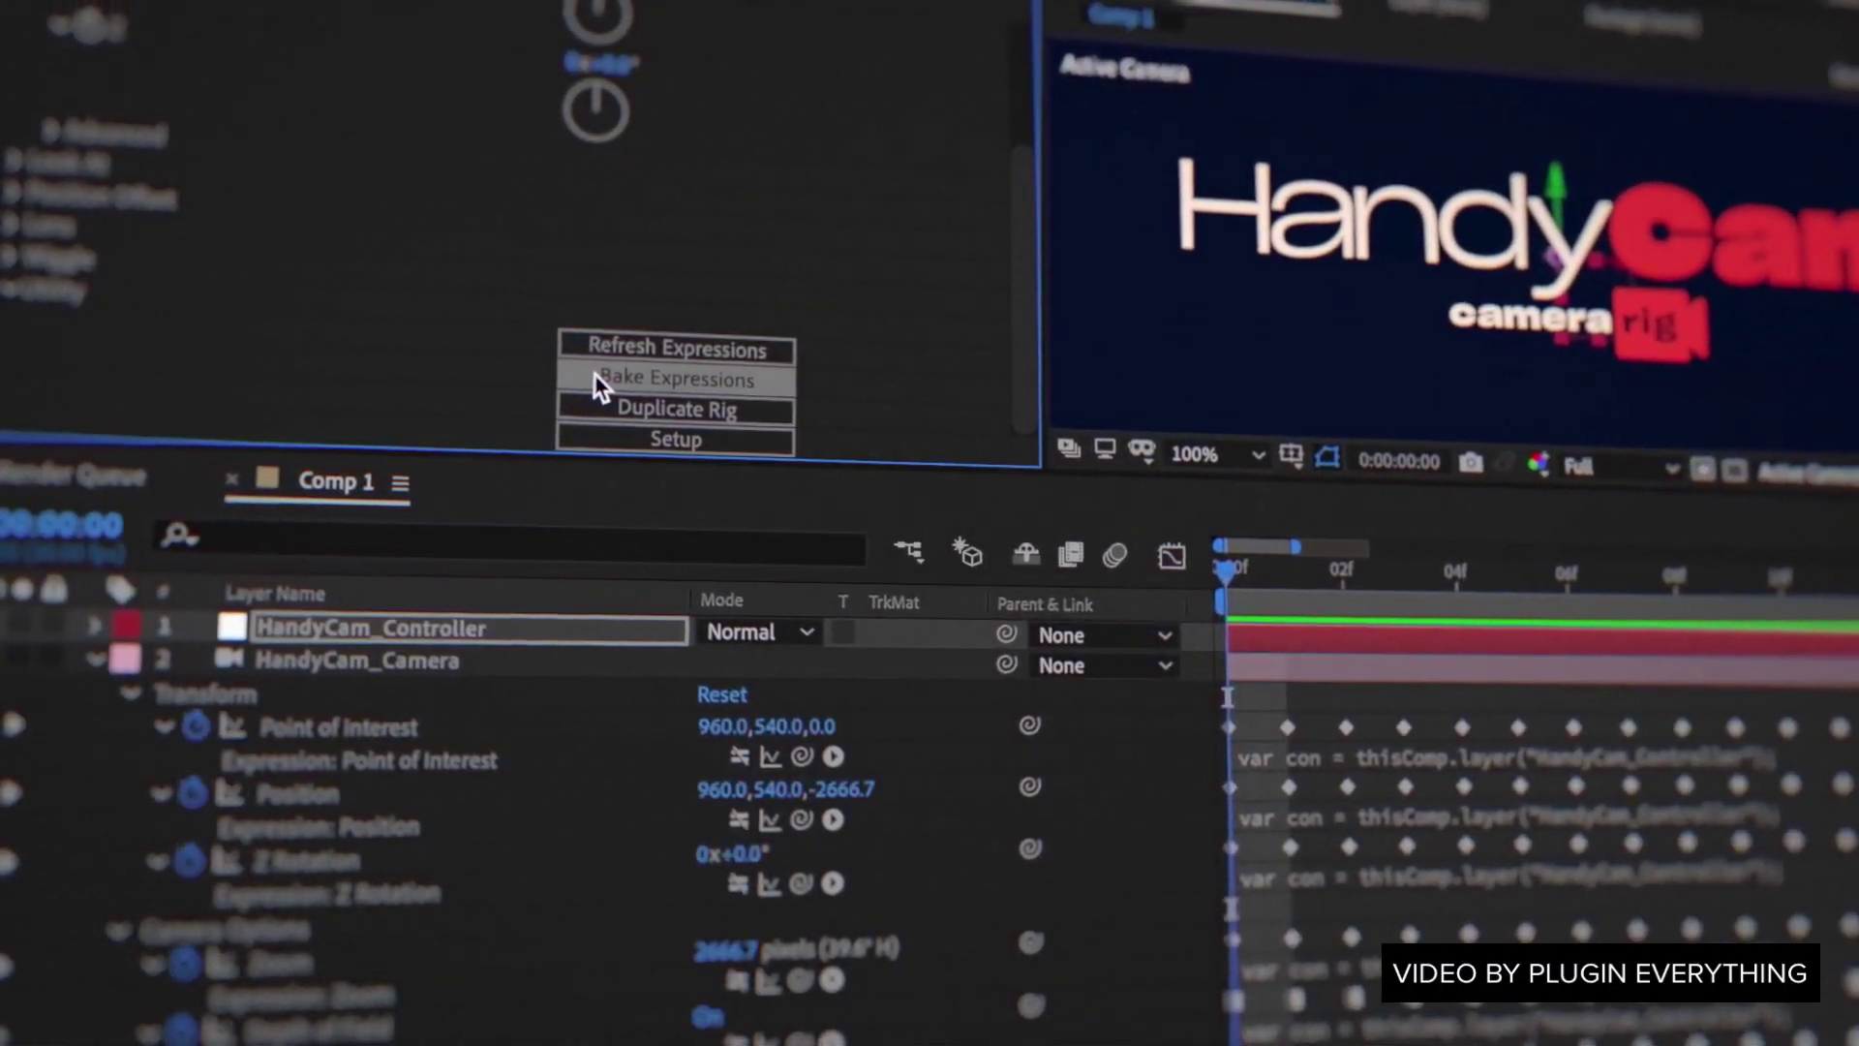
pyautogui.click(548, 624)
pyautogui.press('Delete')
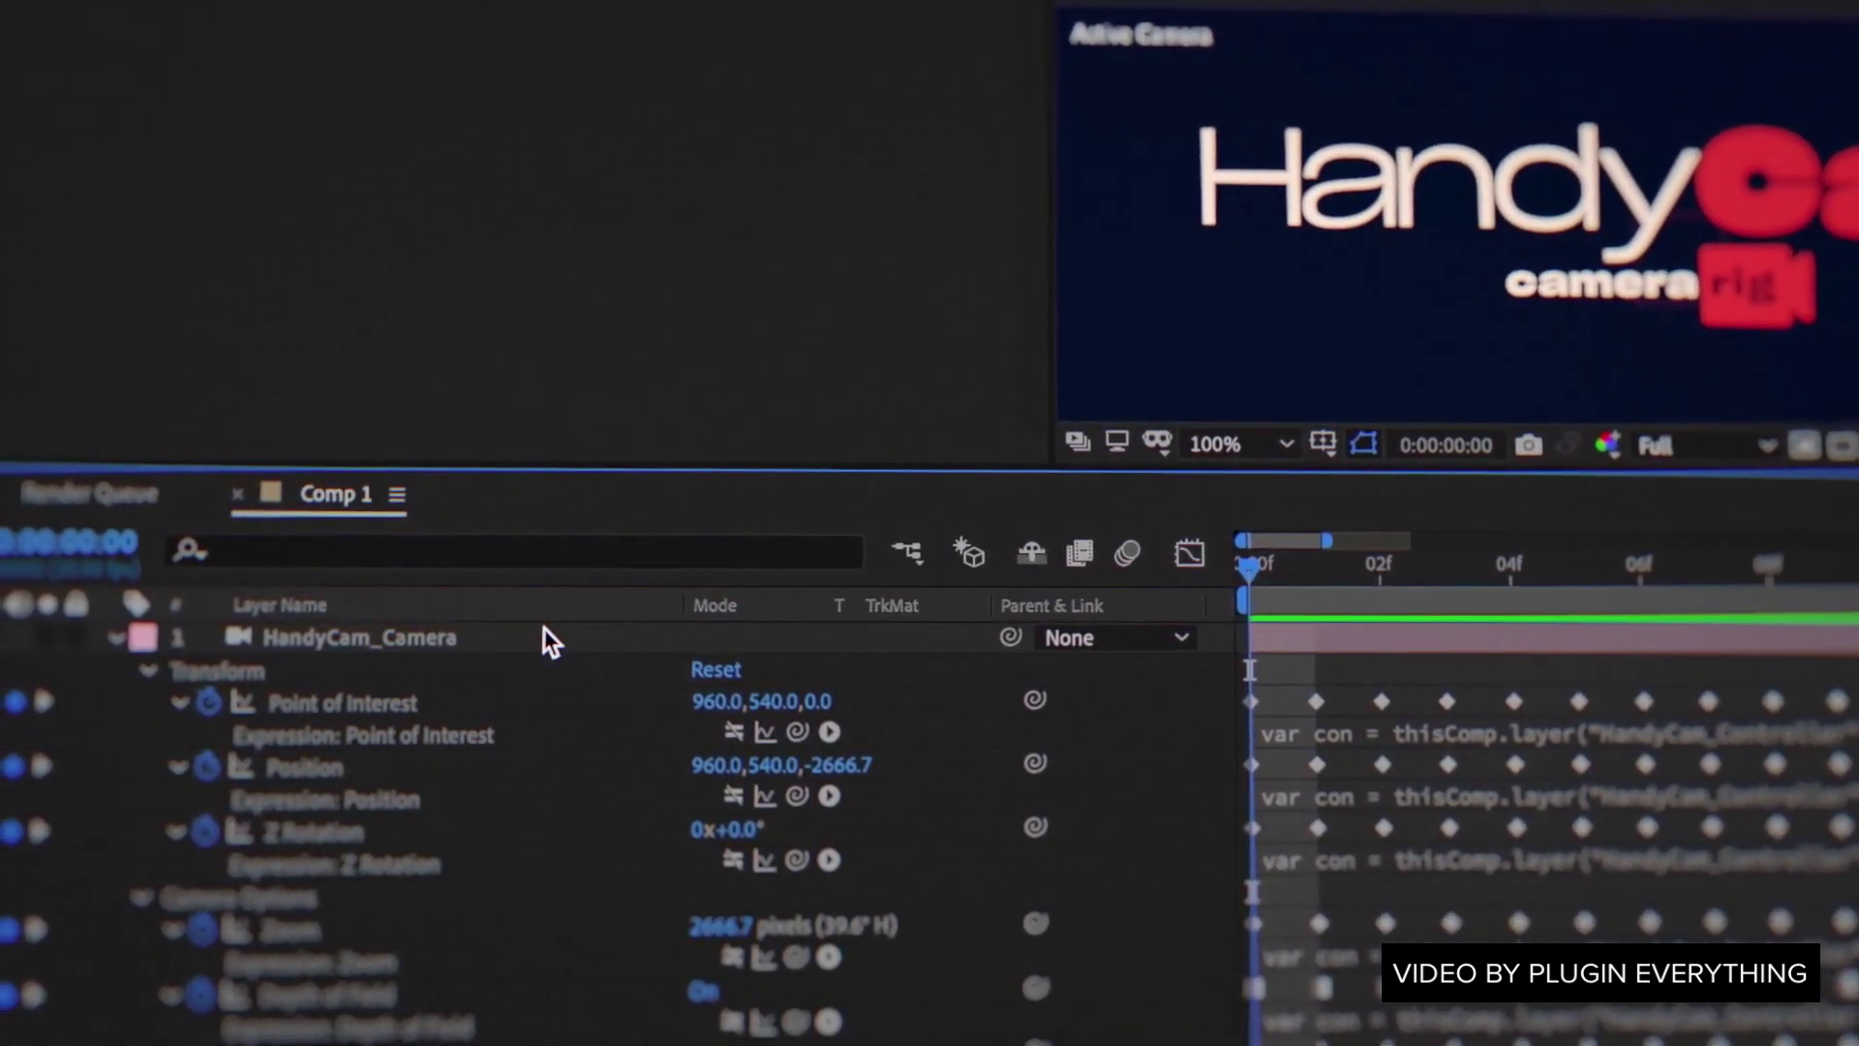
# Switch the project's expressions engine to JavaScript
pyautogui.click(1090, 234)
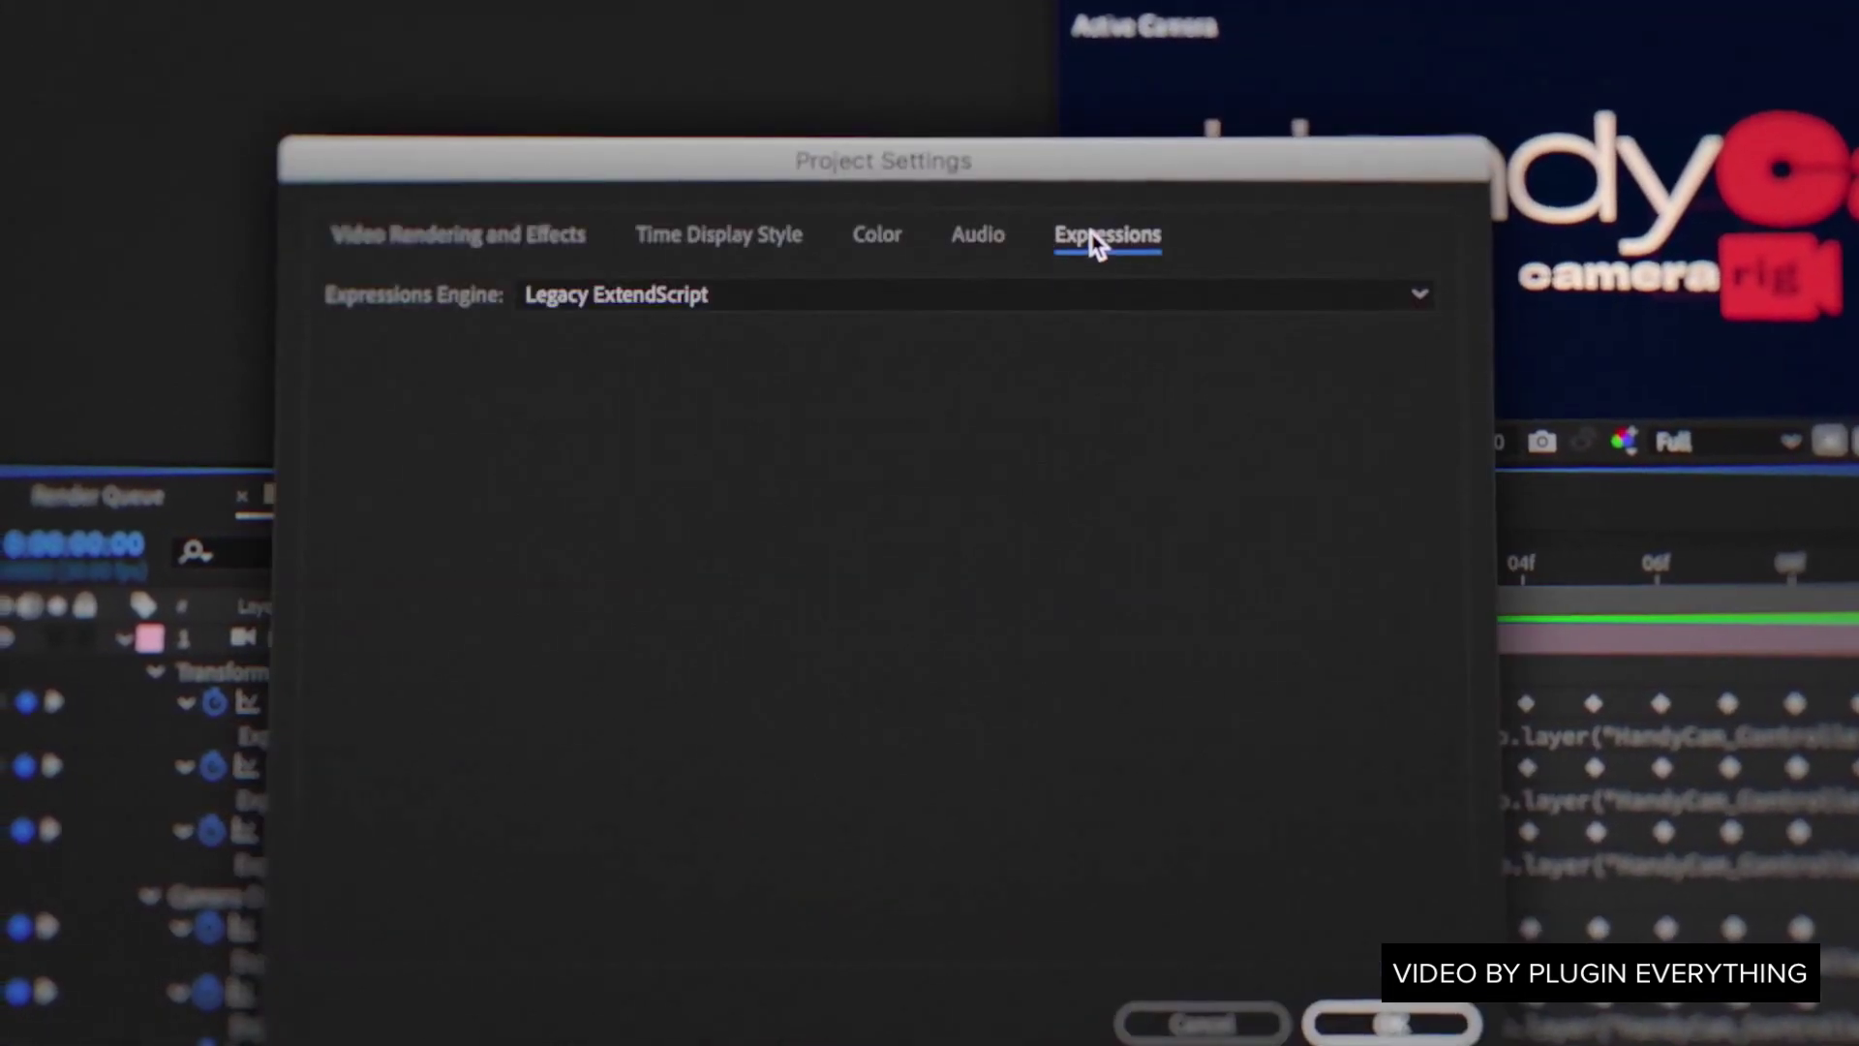
pyautogui.click(1088, 292)
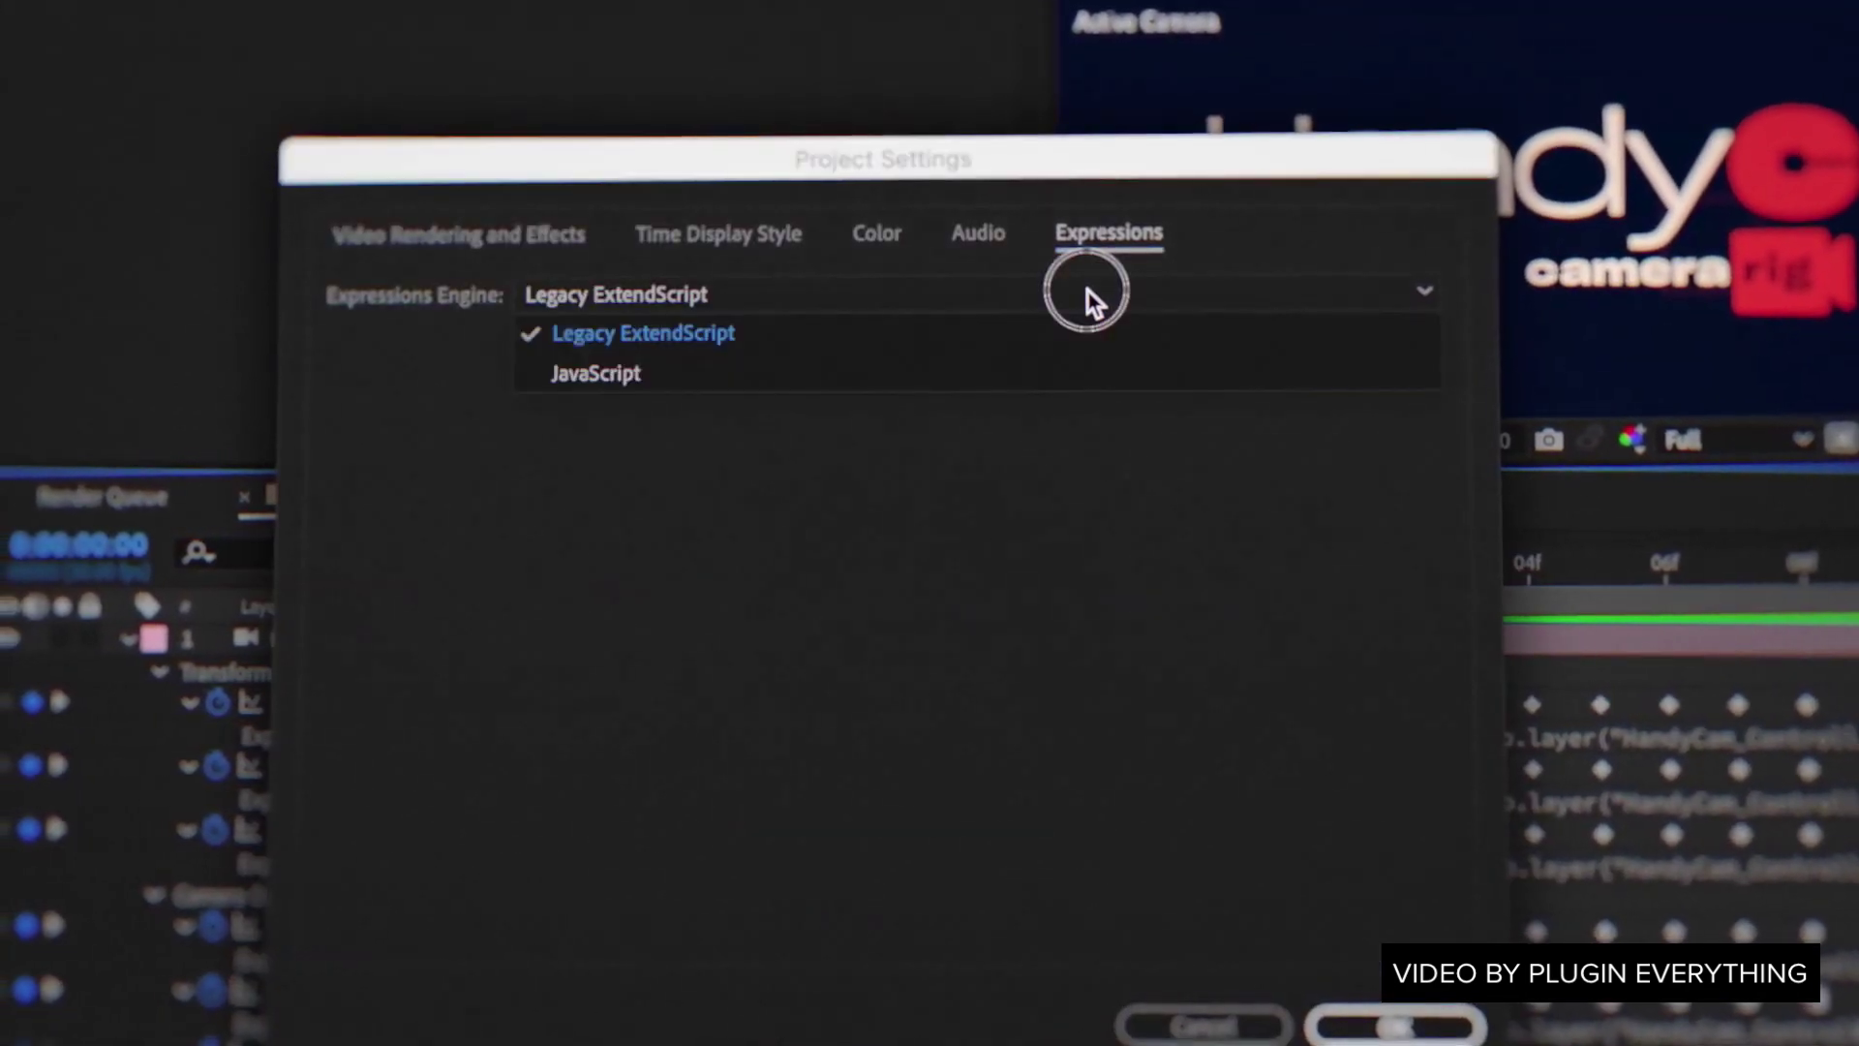
pyautogui.click(1086, 354)
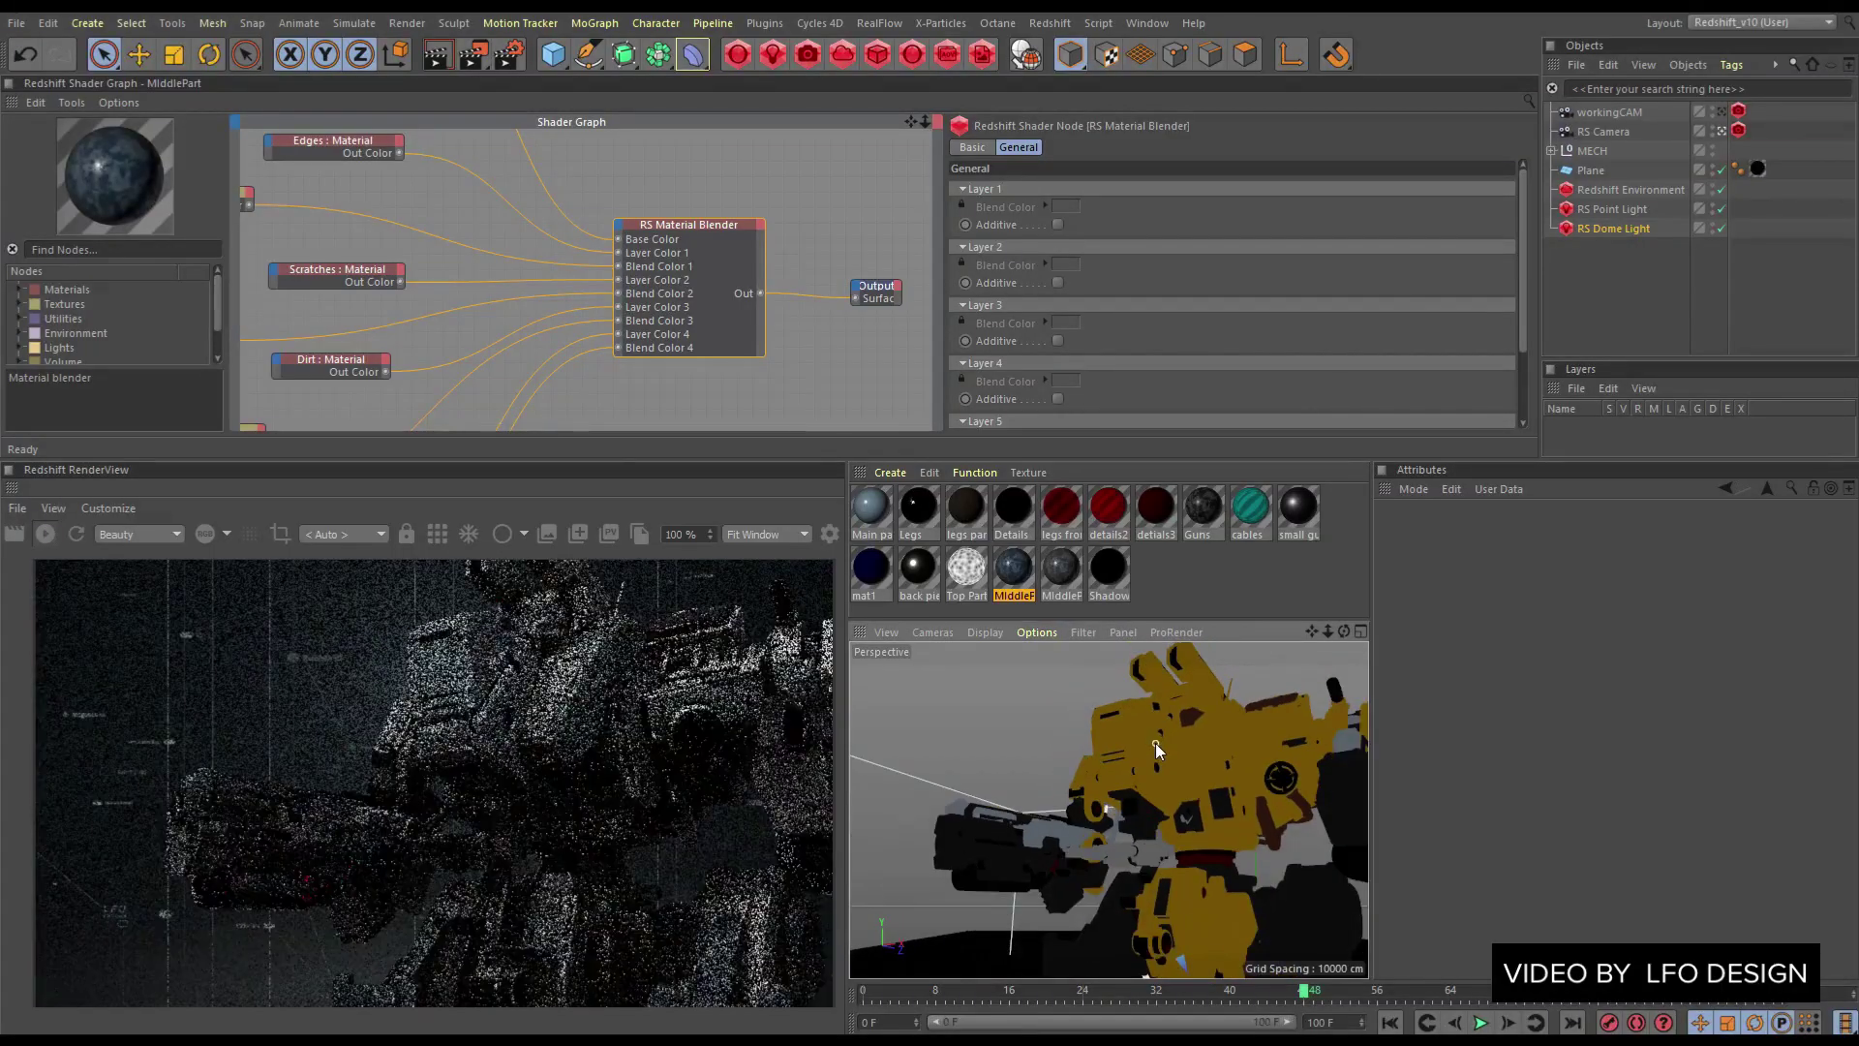
# Select the RS Material Blender node to display its layer parameters
pyautogui.click(769, 234)
pyautogui.click(713, 231)
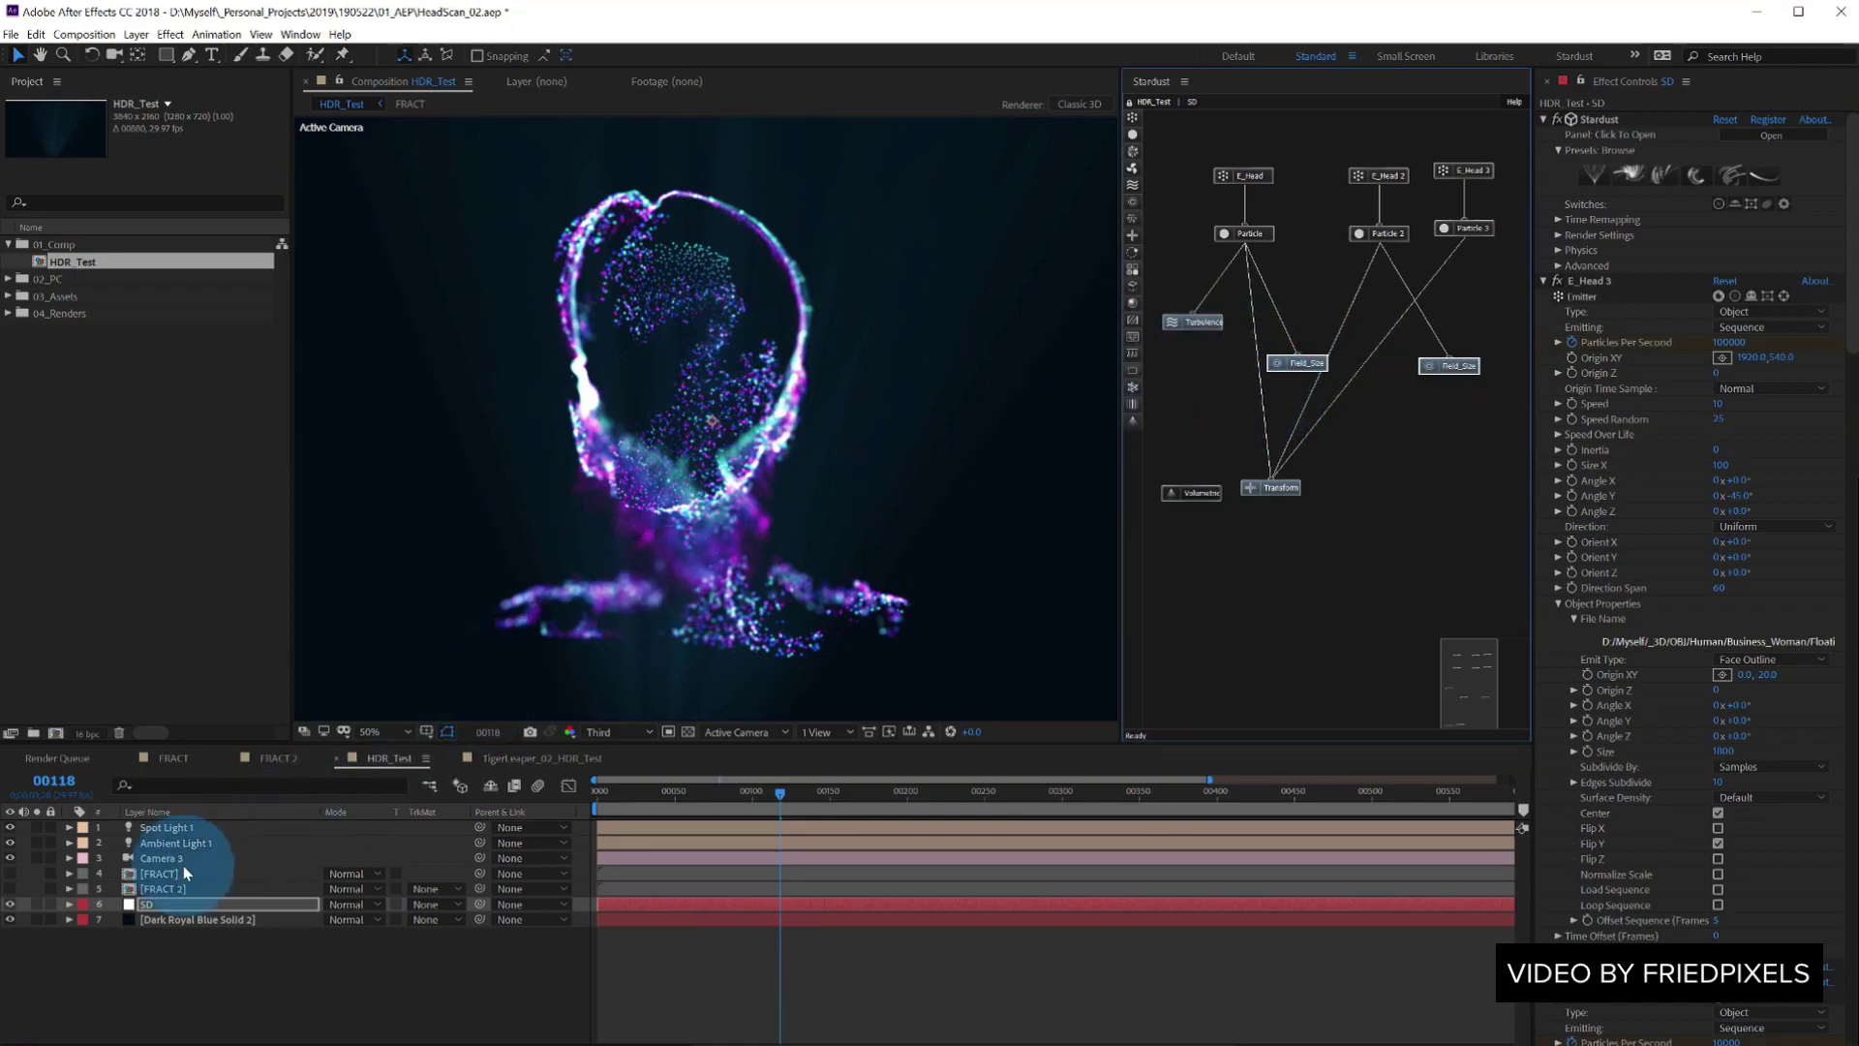
# Scrub through the FRACT and FRACT 2 noise comps, ending at frame 00231
pyautogui.click(175, 758)
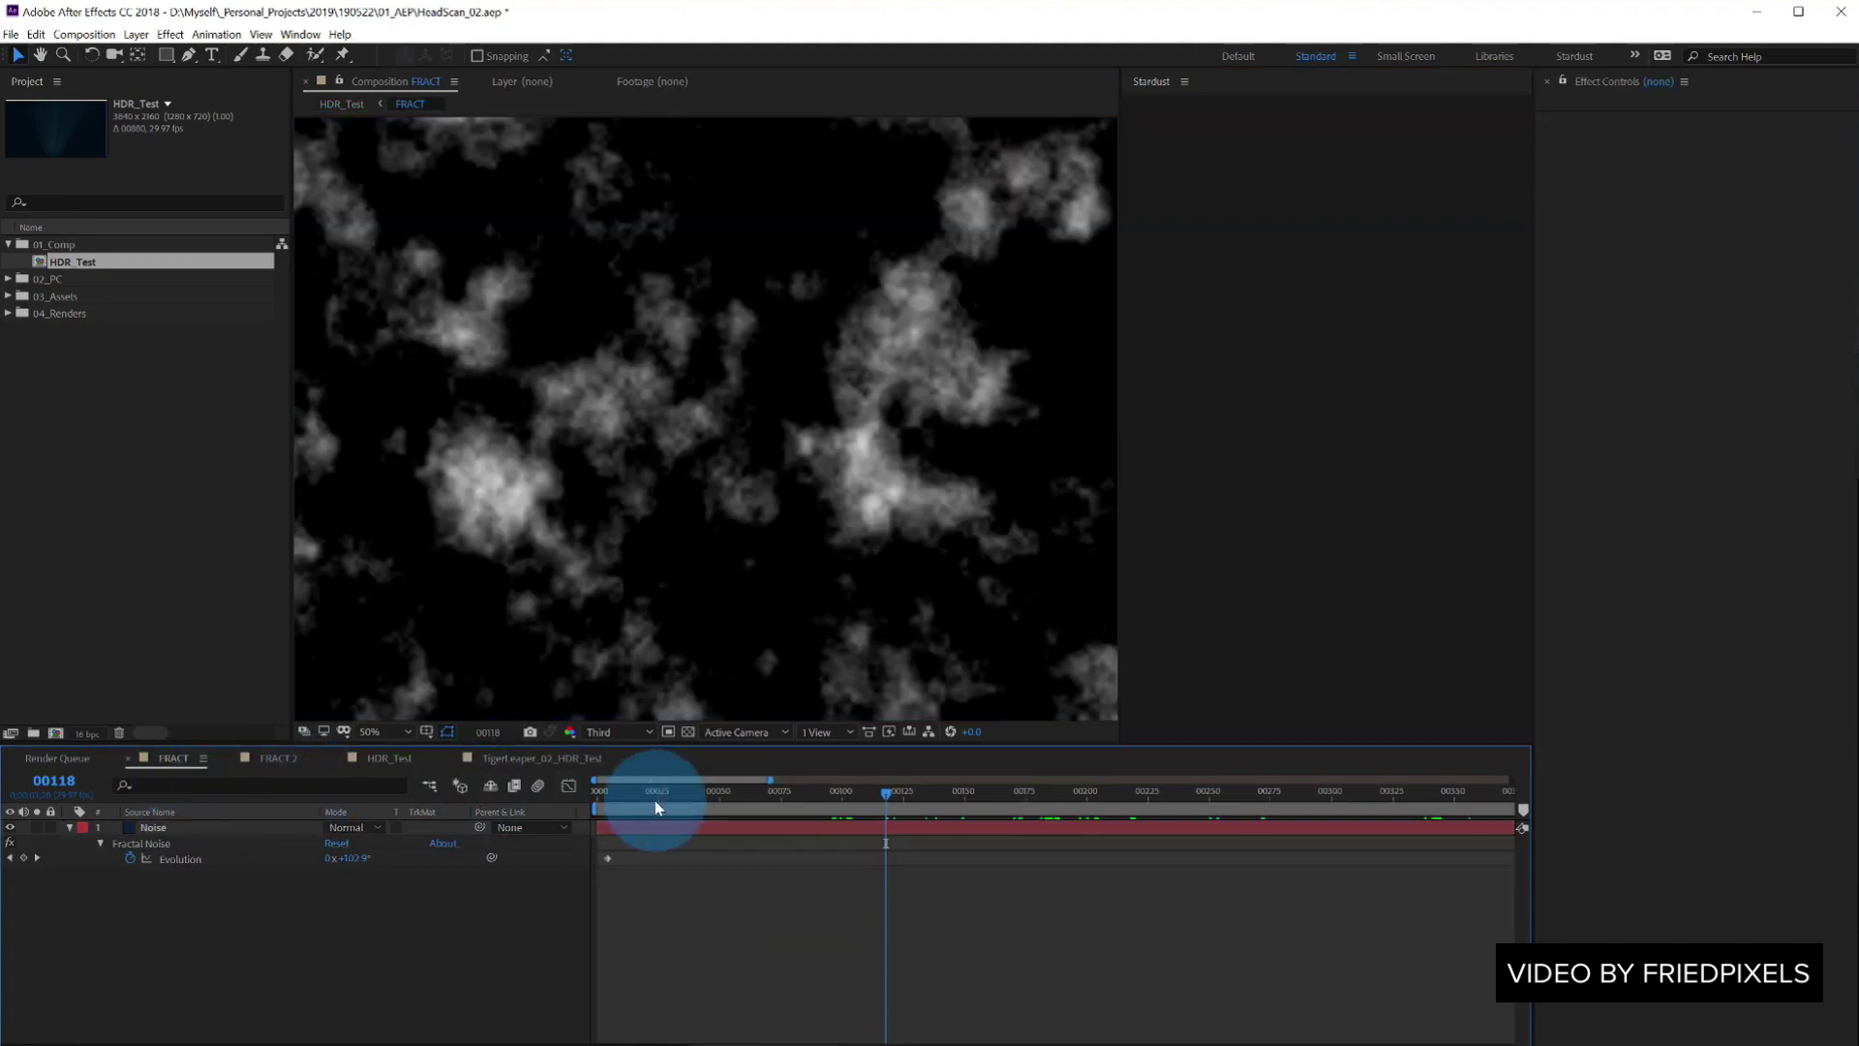
pyautogui.moveTo(787, 809); pyautogui.dragTo(1213, 791)
pyautogui.click(273, 765)
pyautogui.moveTo(809, 791); pyautogui.dragTo(1162, 791)
pyautogui.click(229, 789)
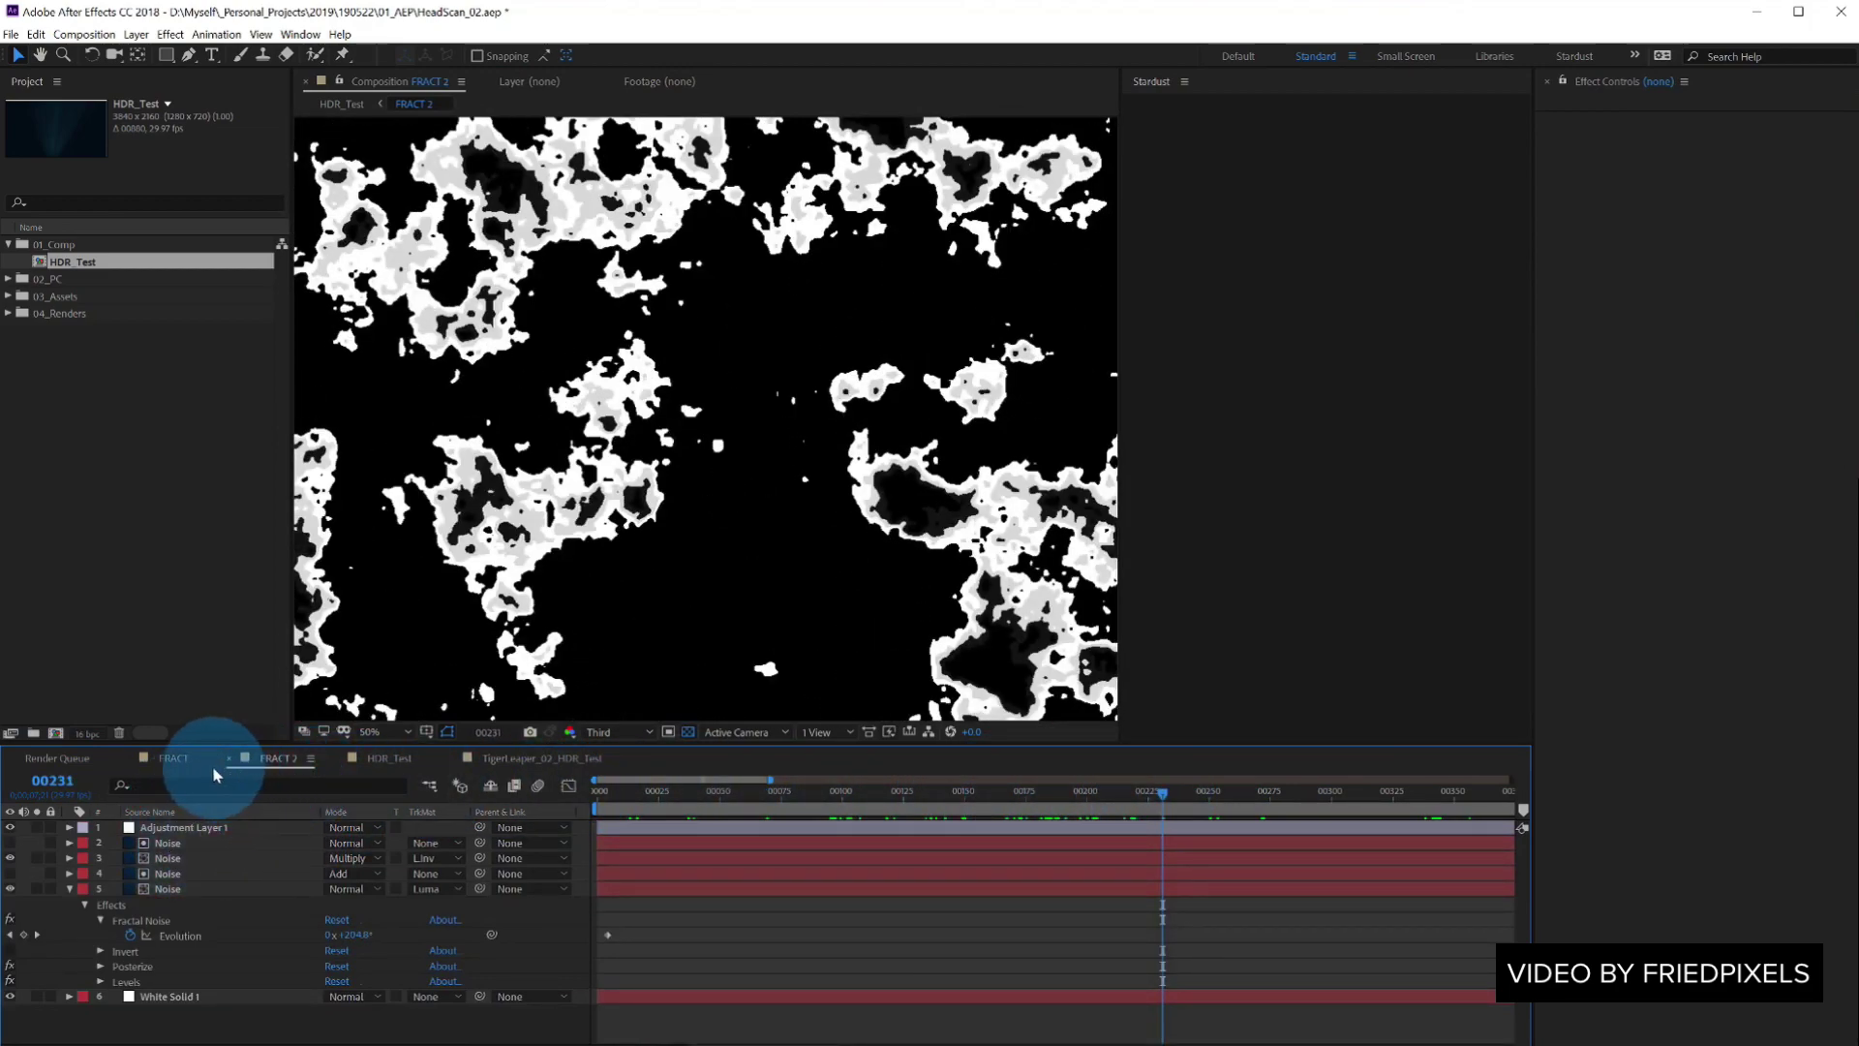
# Return to HDR_Test and scrub through the Stardust particle head animation
pyautogui.click(388, 759)
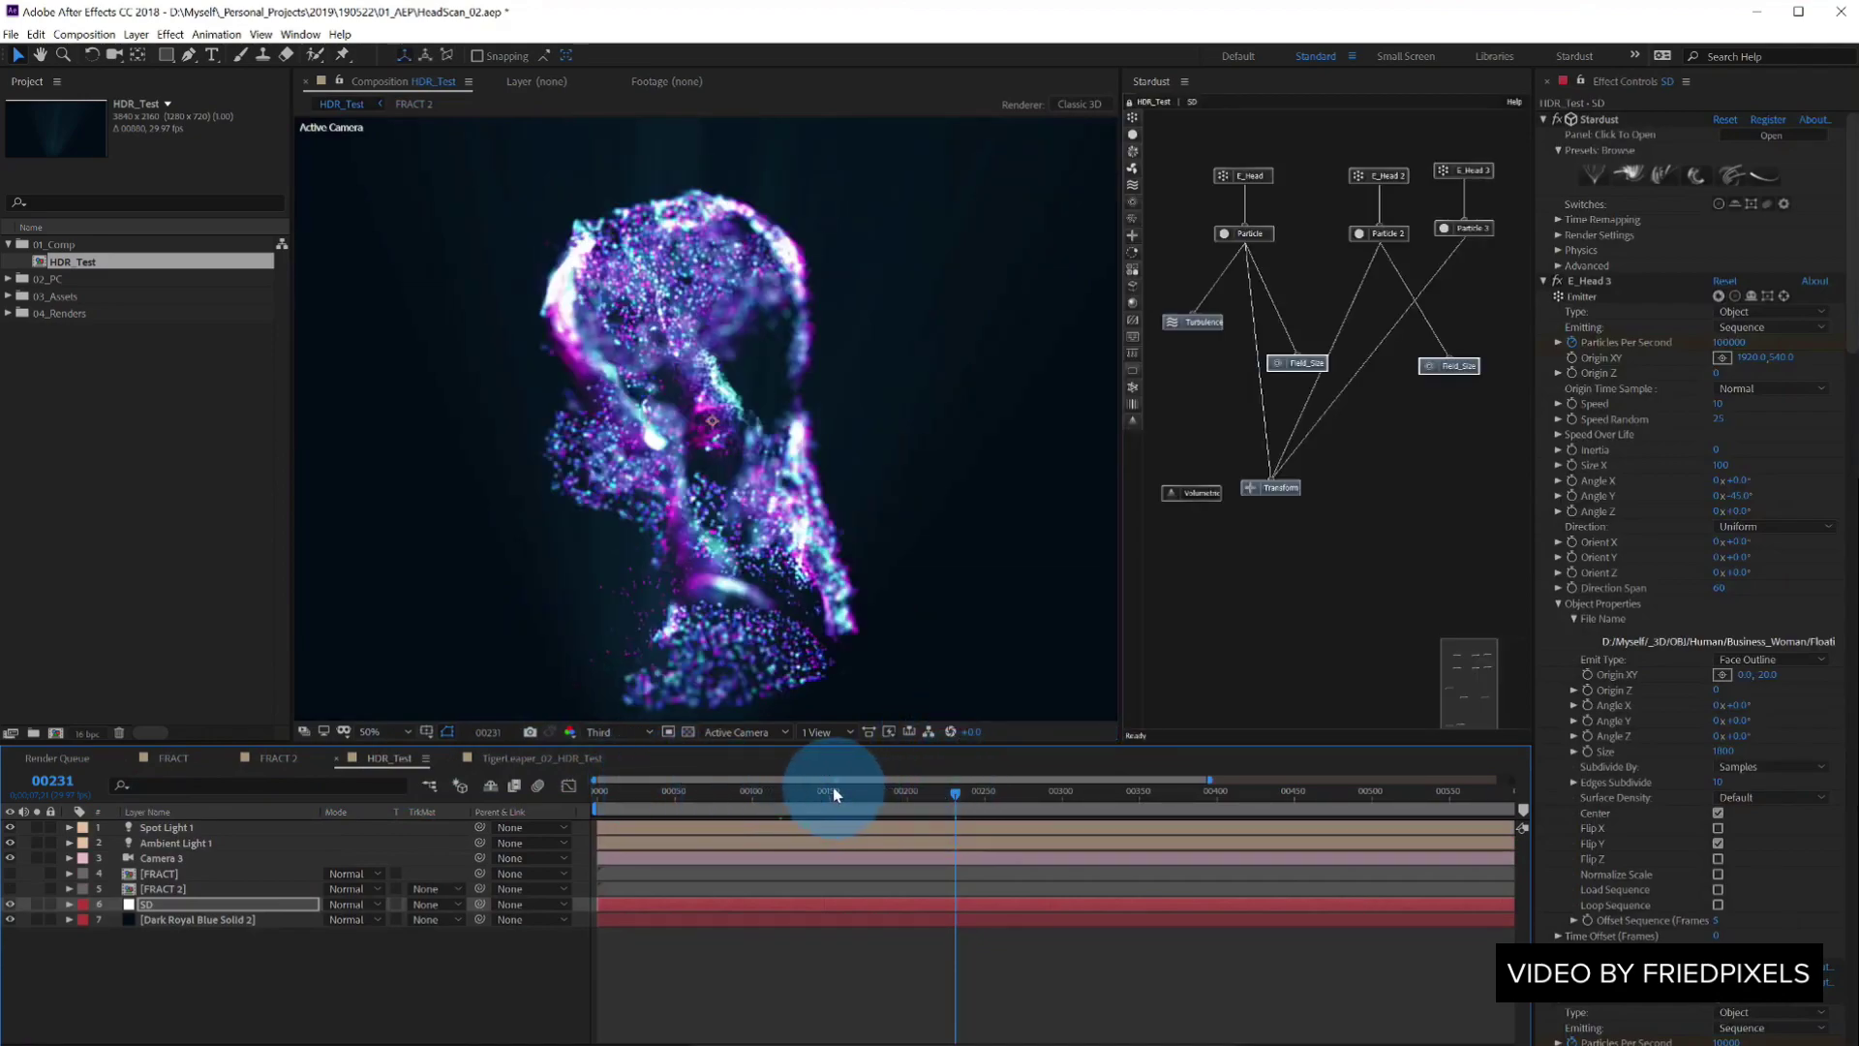
pyautogui.moveTo(741, 796); pyautogui.dragTo(790, 781)
pyautogui.moveTo(1239, 188); pyautogui.dragTo(1194, 178)
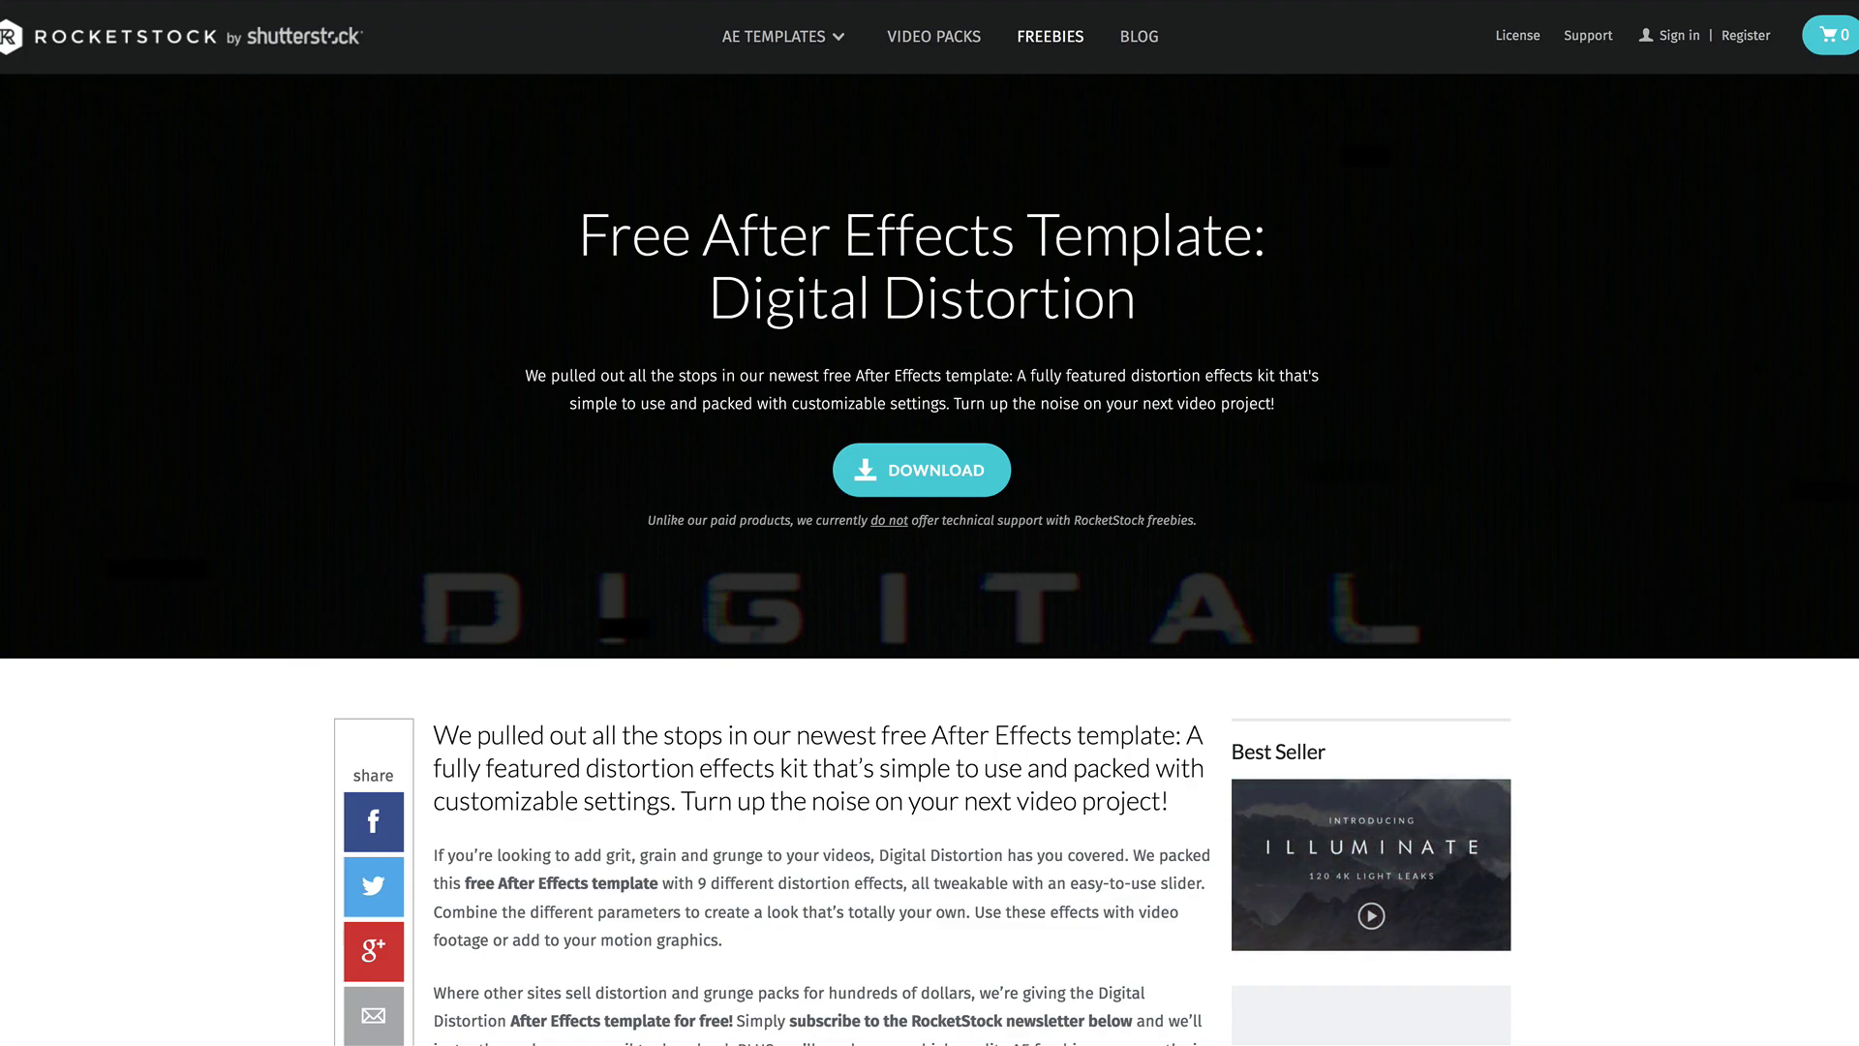
pyautogui.scroll(-3, 930, 620)
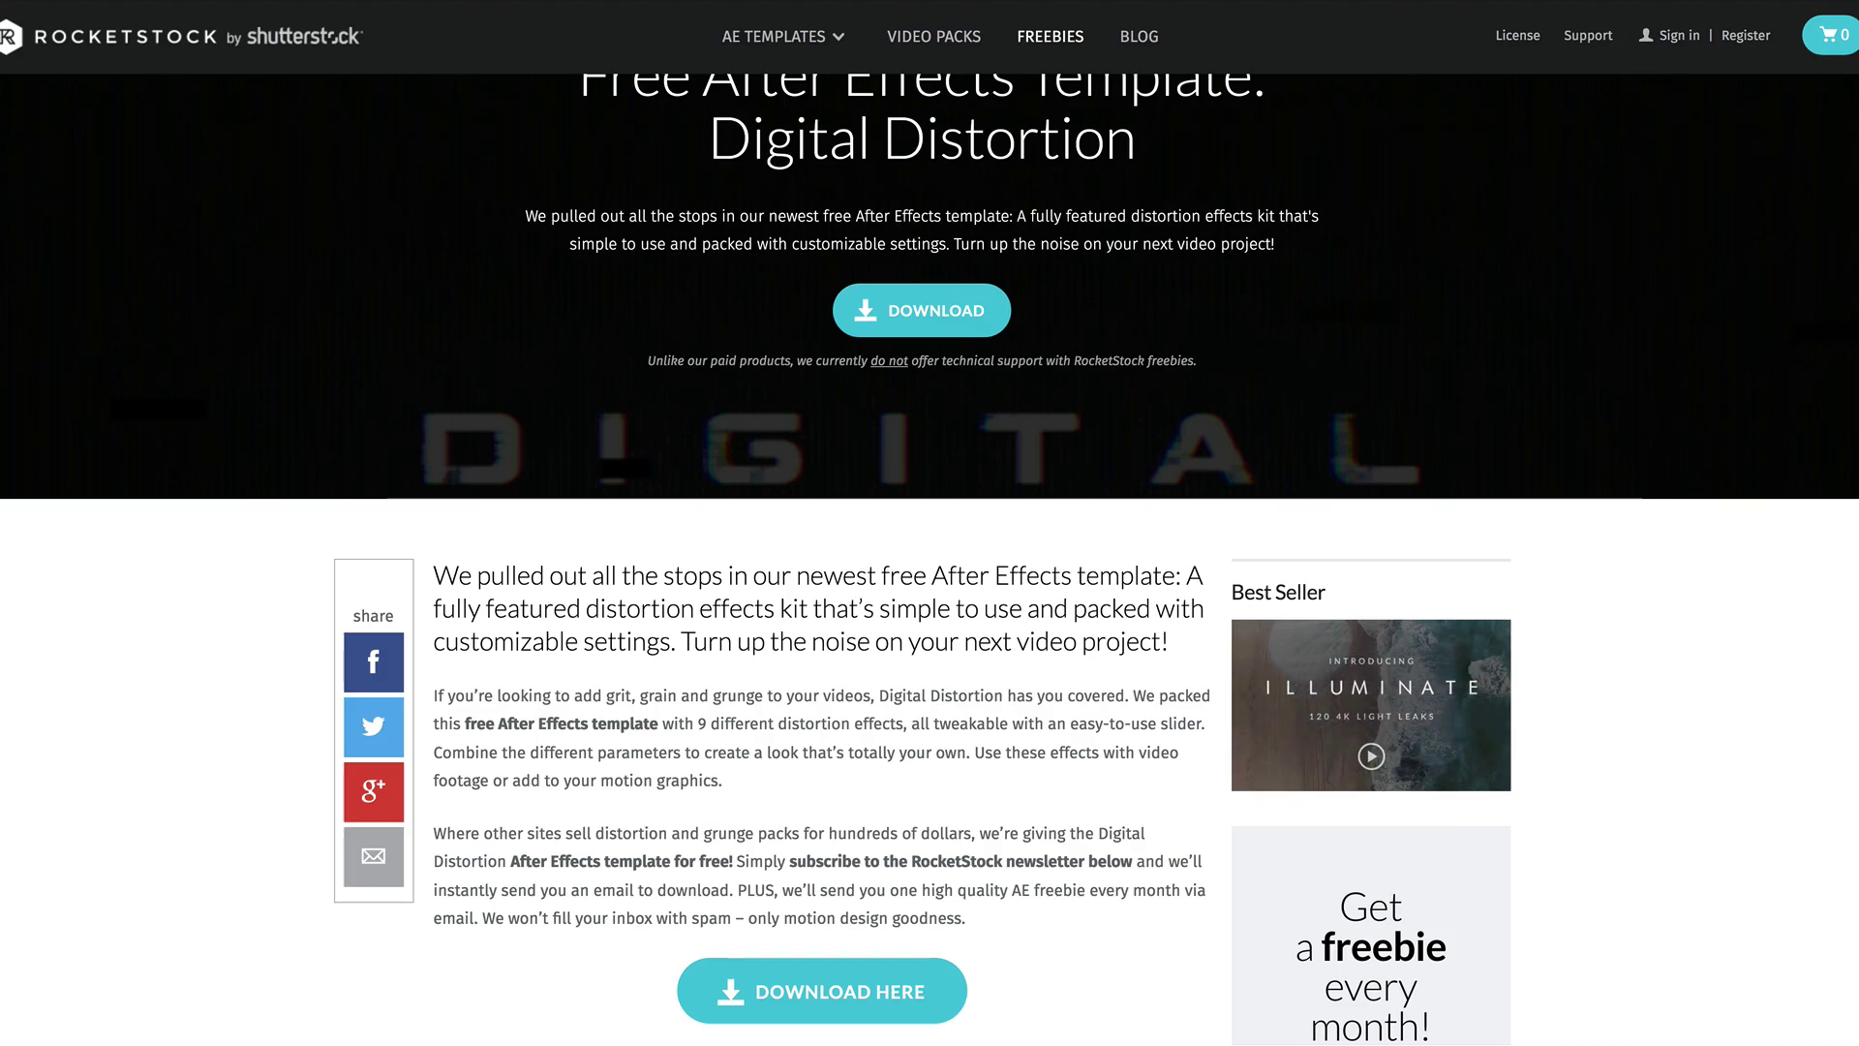
pyautogui.scroll(-2, 929, 559)
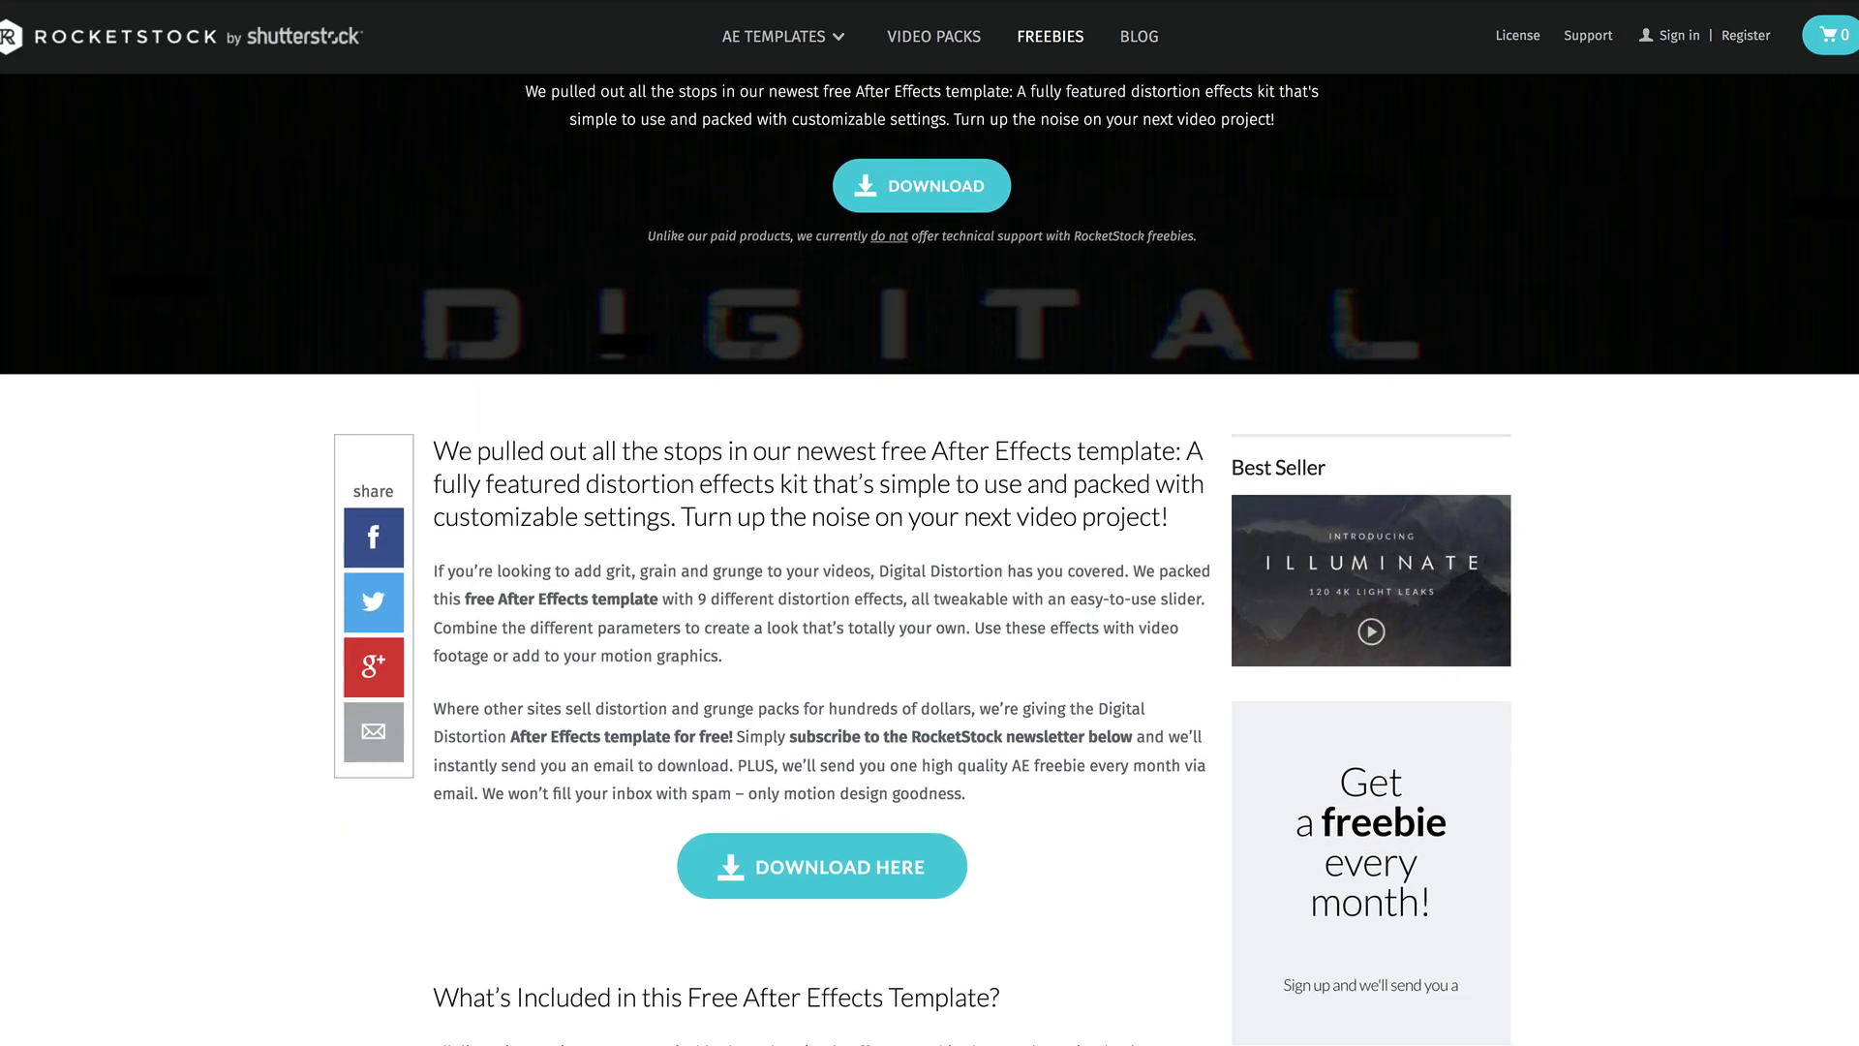
pyautogui.scroll(-15, 930, 560)
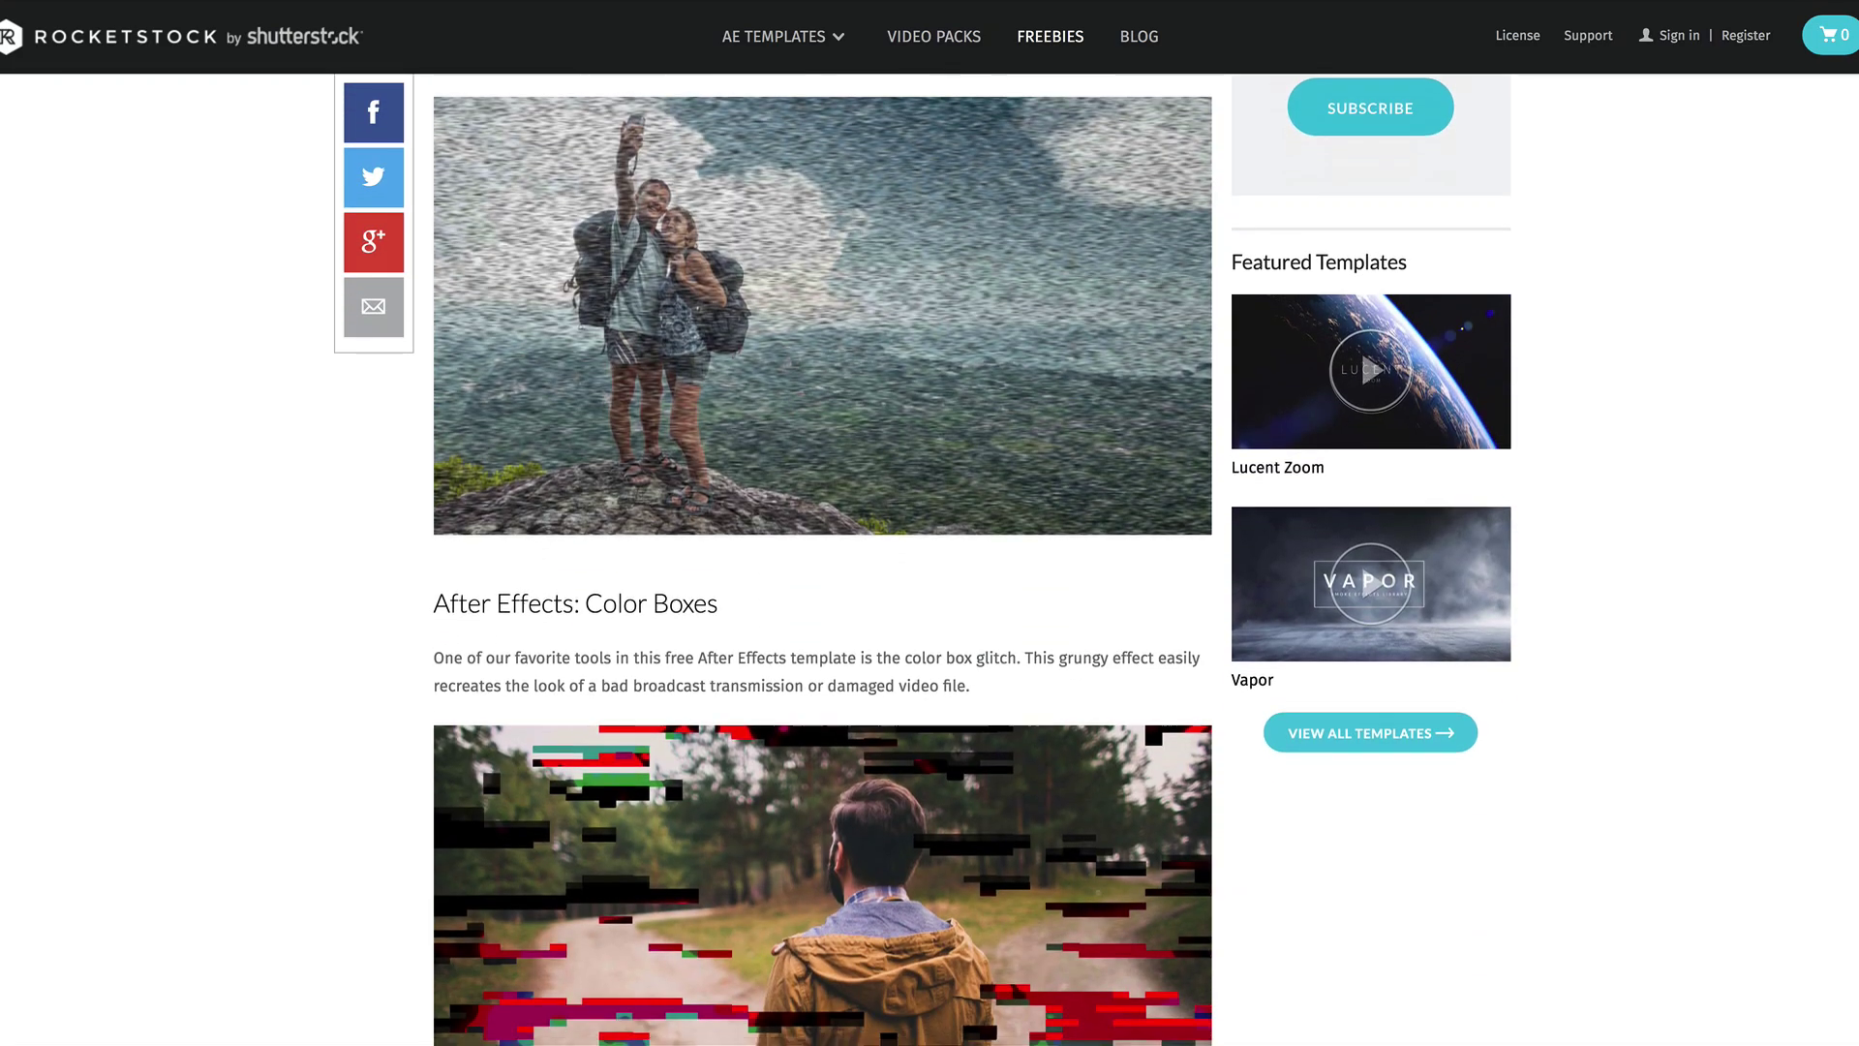
pyautogui.scroll(-12, 929, 560)
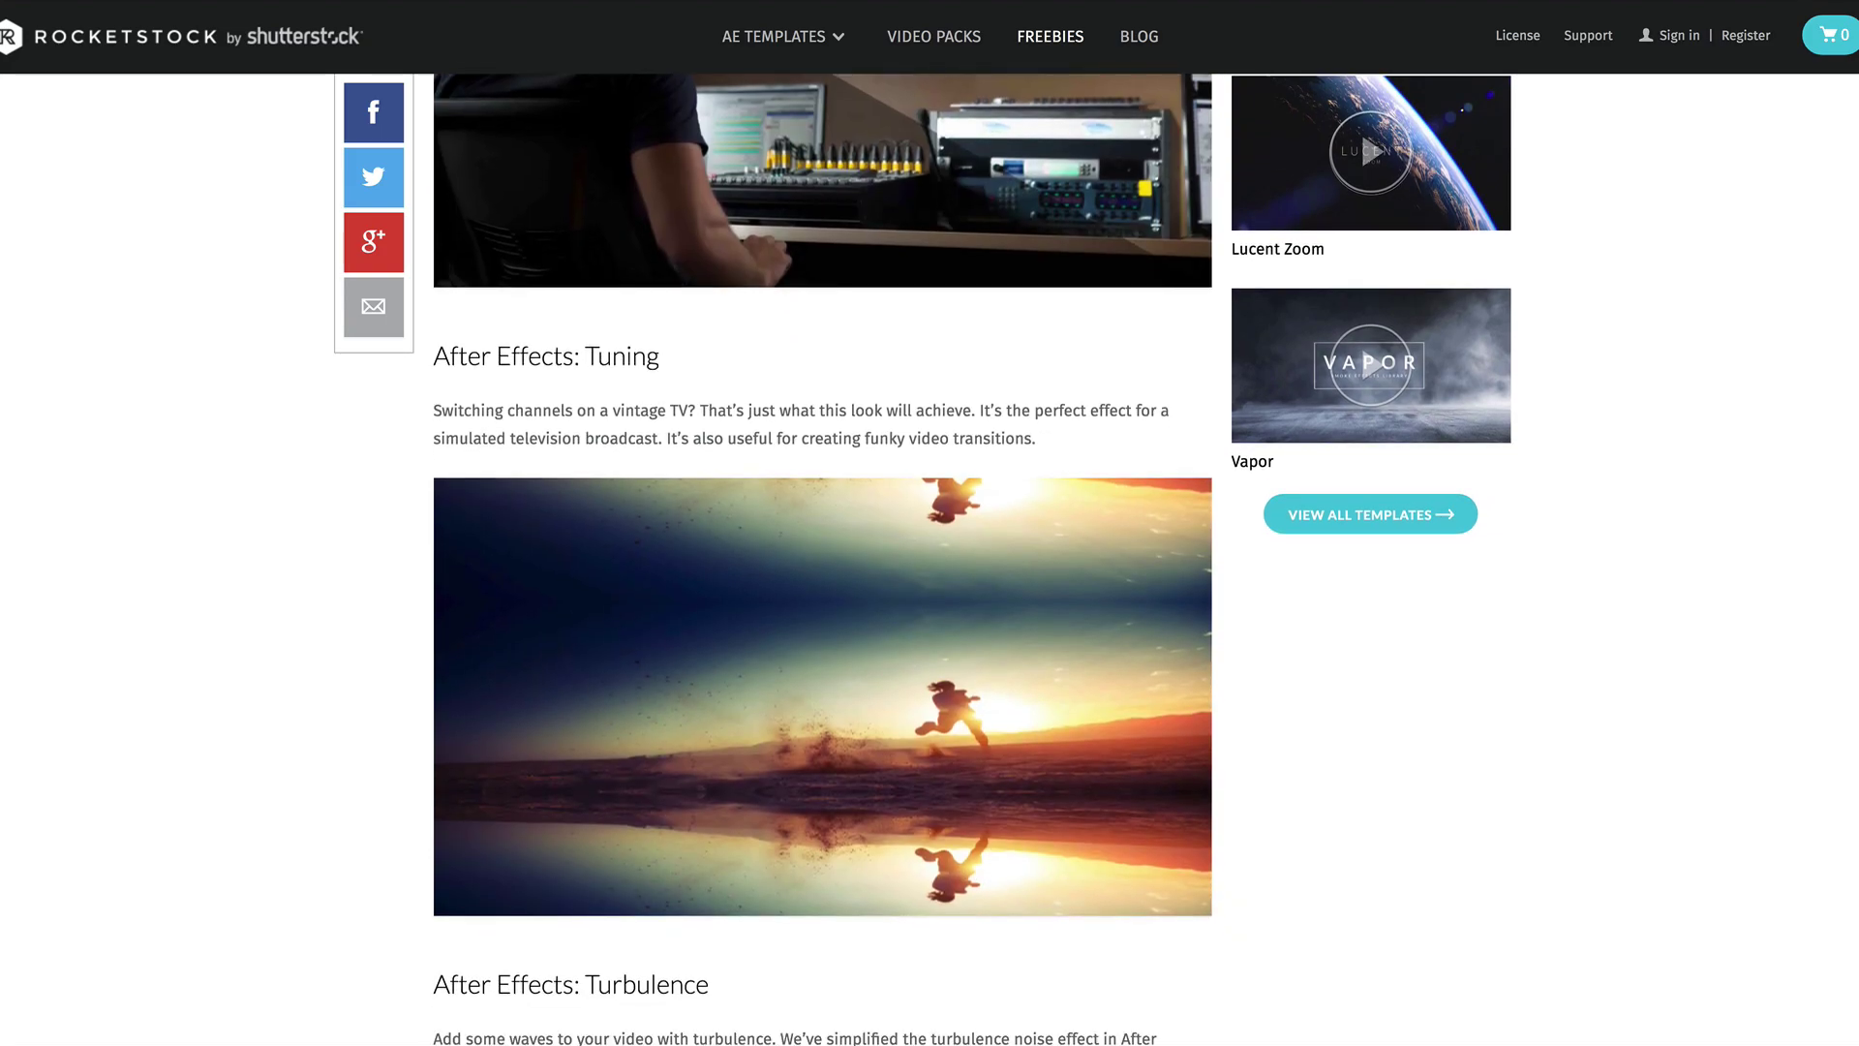
pyautogui.scroll(-11, 930, 560)
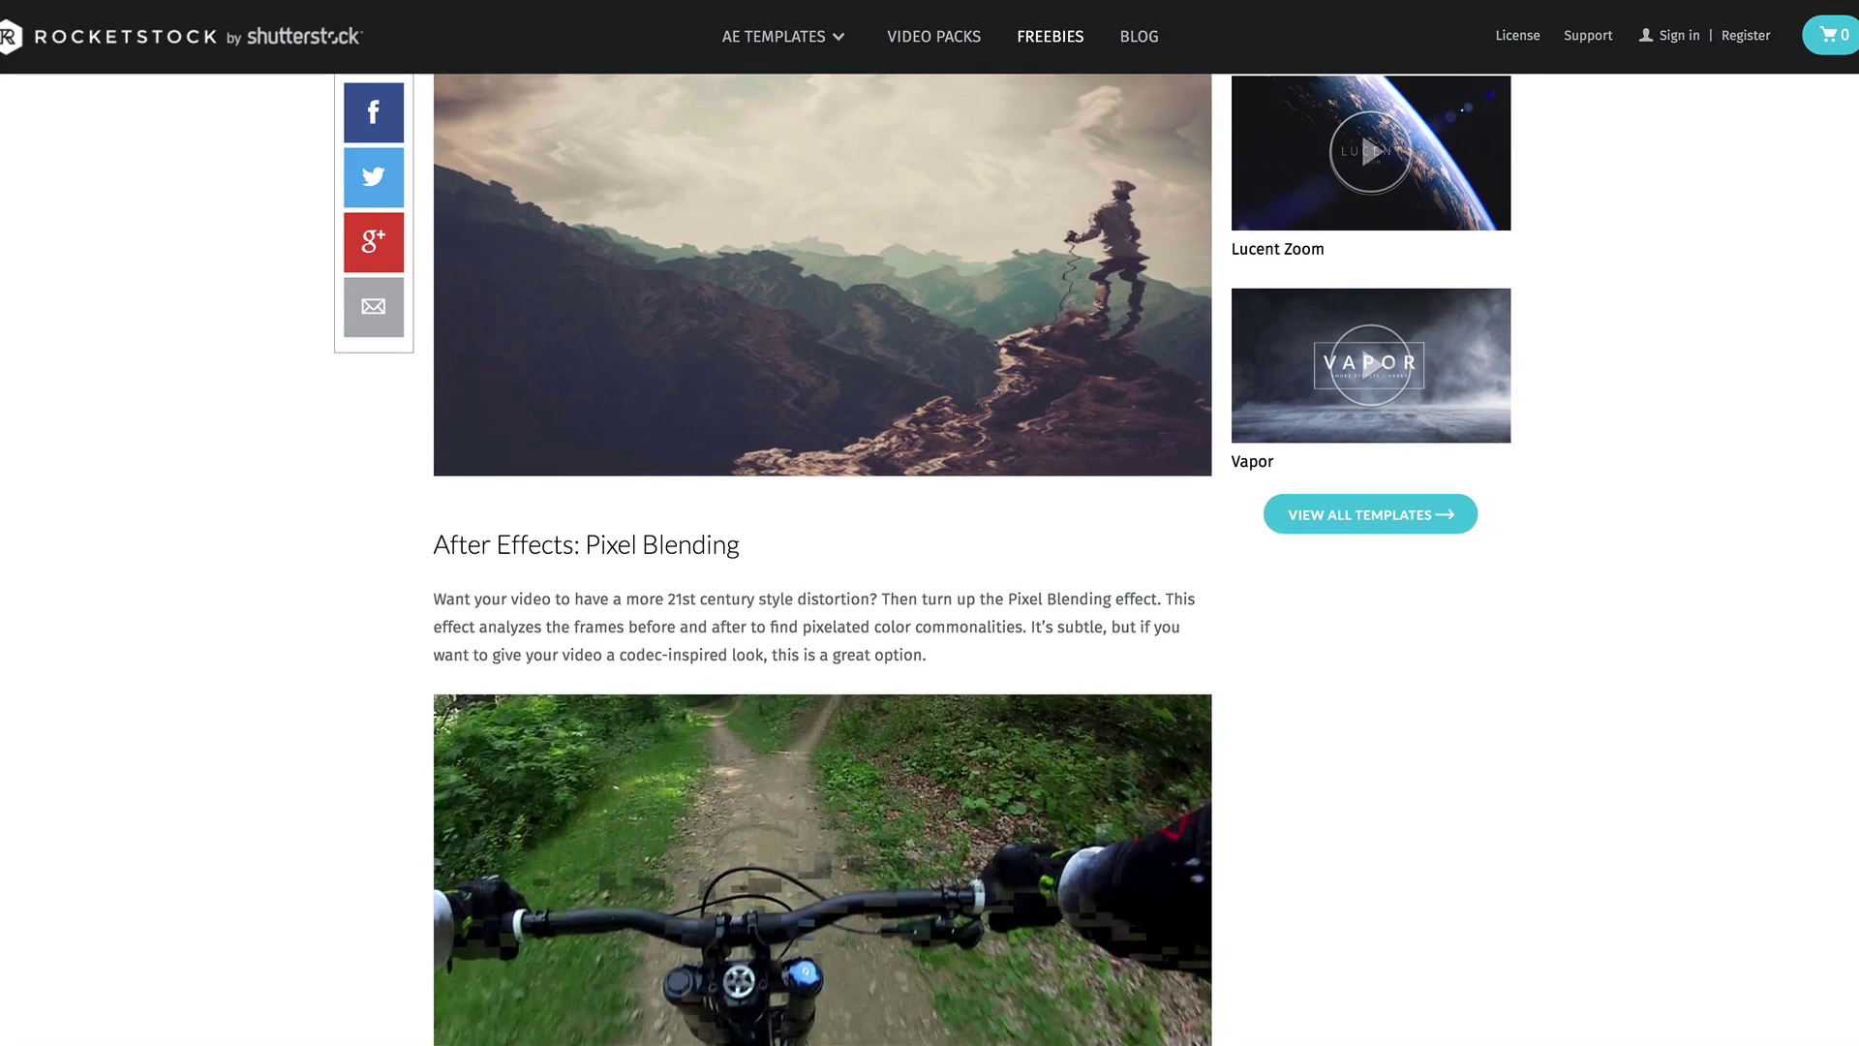
pyautogui.scroll(-7, 929, 560)
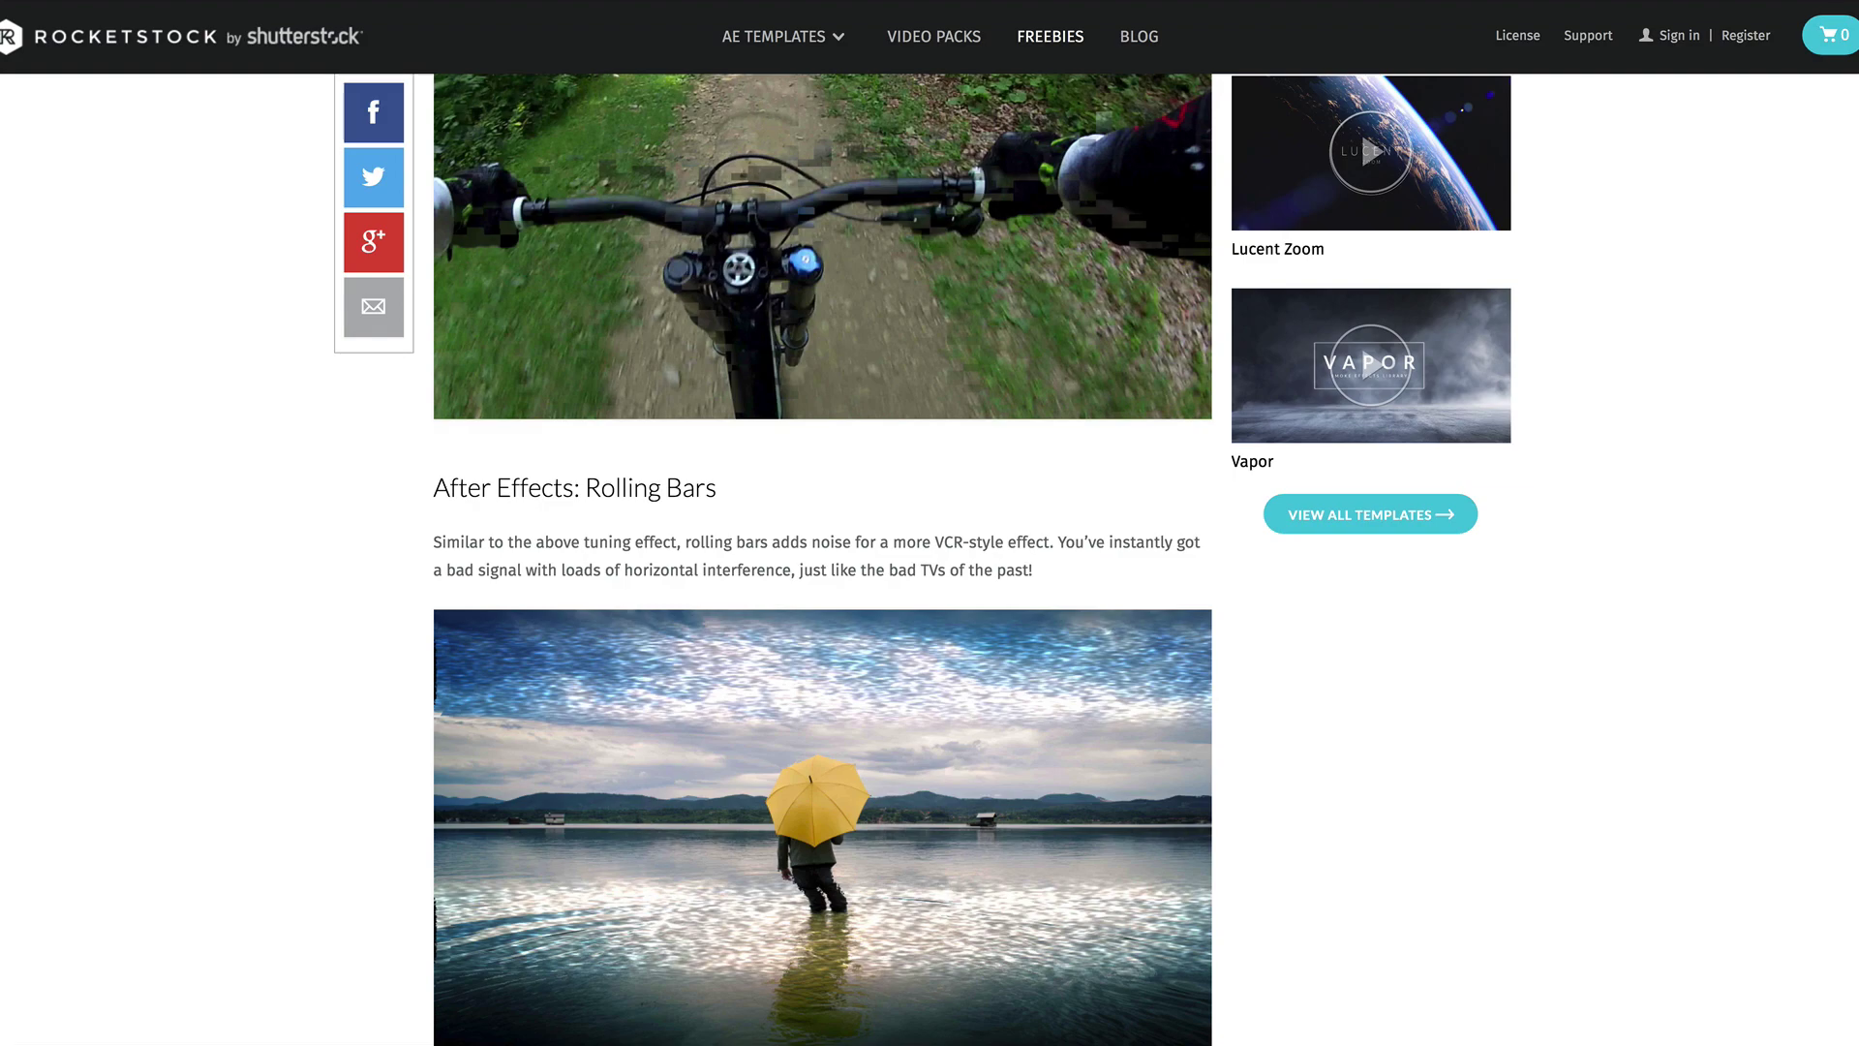
pyautogui.scroll(-1, 929, 560)
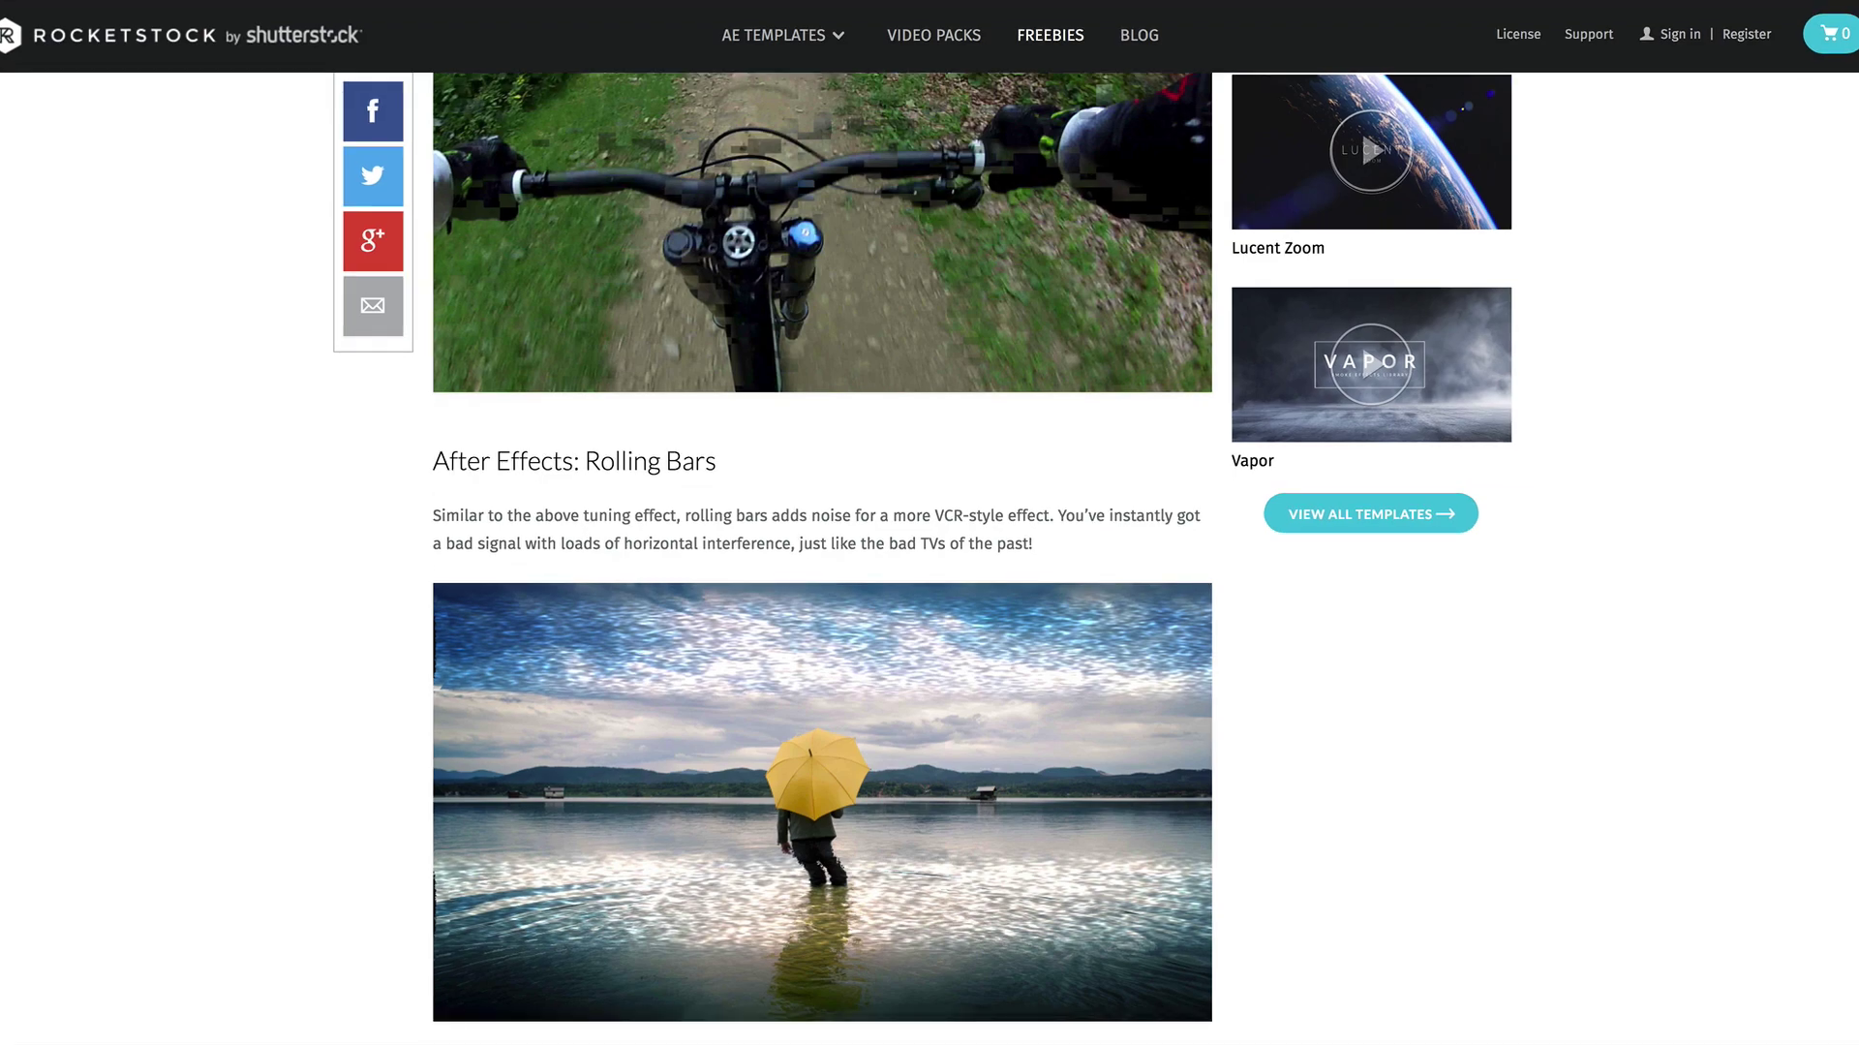
pyautogui.scroll(-8, 1362, 124)
pyautogui.scroll(-3, 1361, 124)
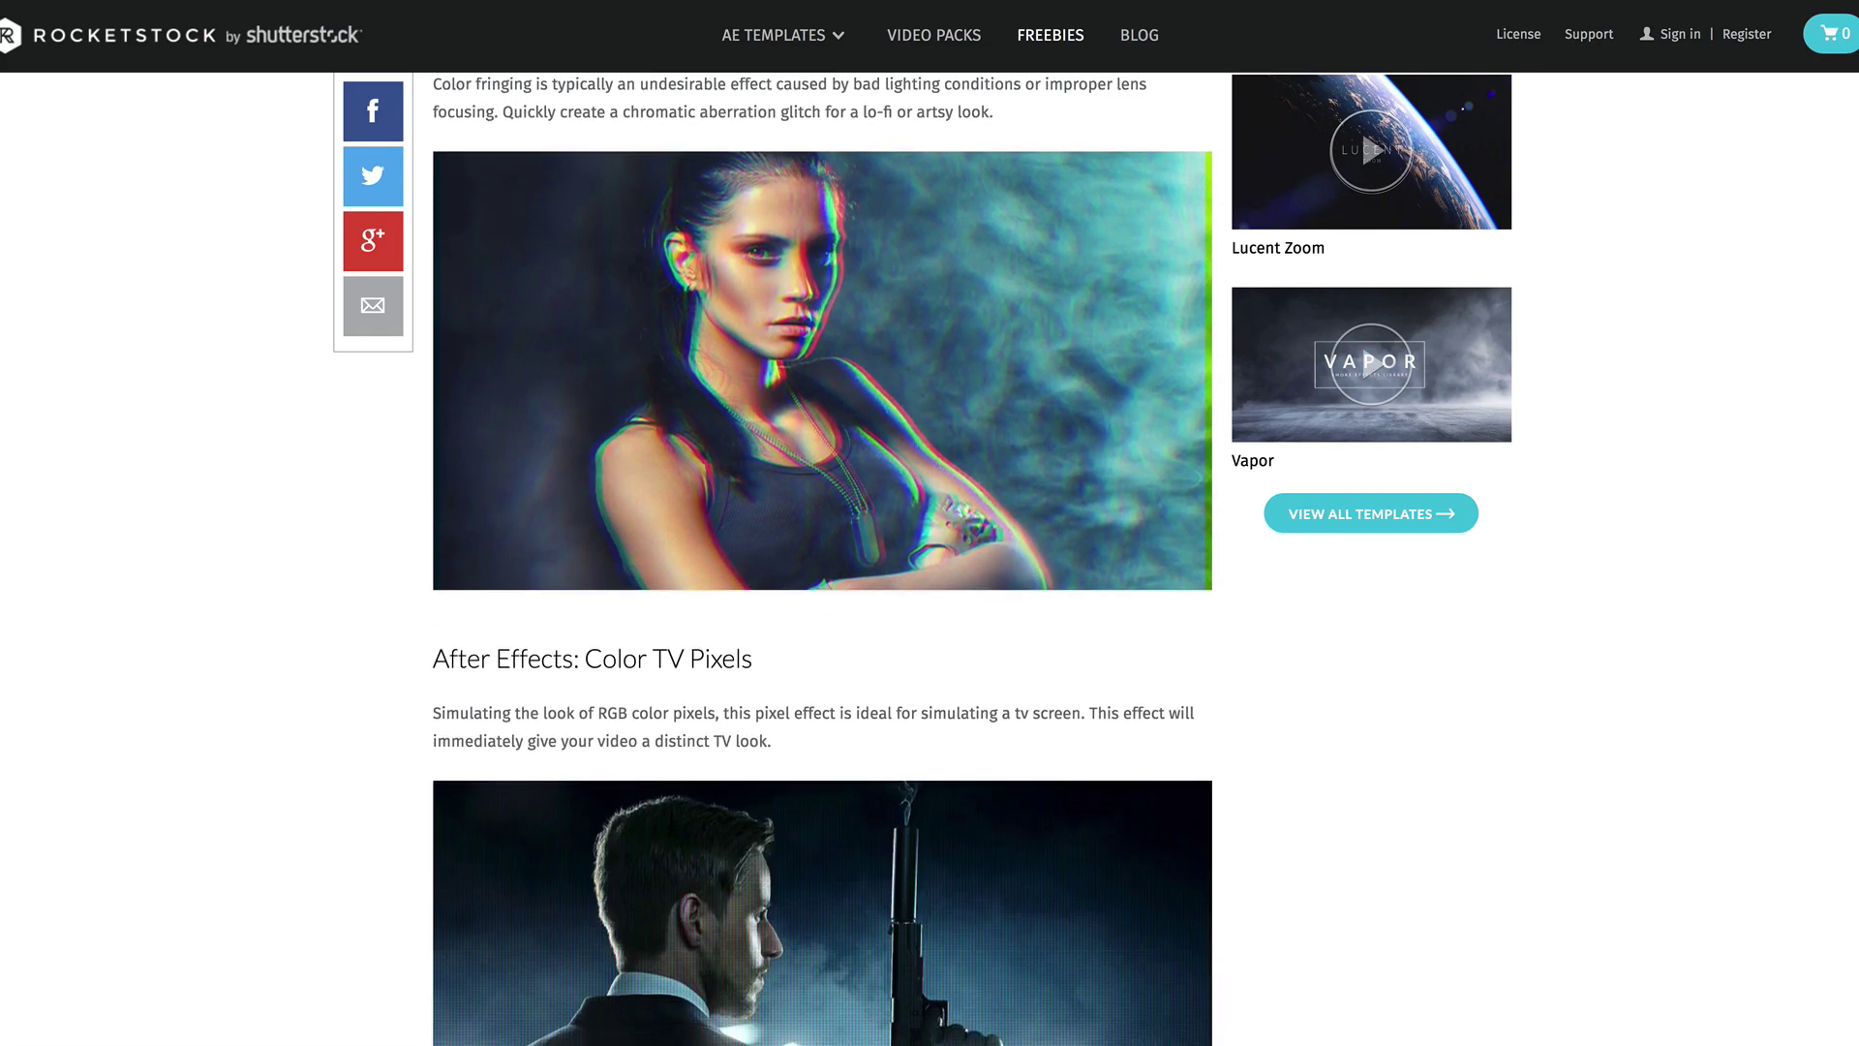
pyautogui.scroll(-3, 1361, 124)
pyautogui.scroll(-4, 1361, 124)
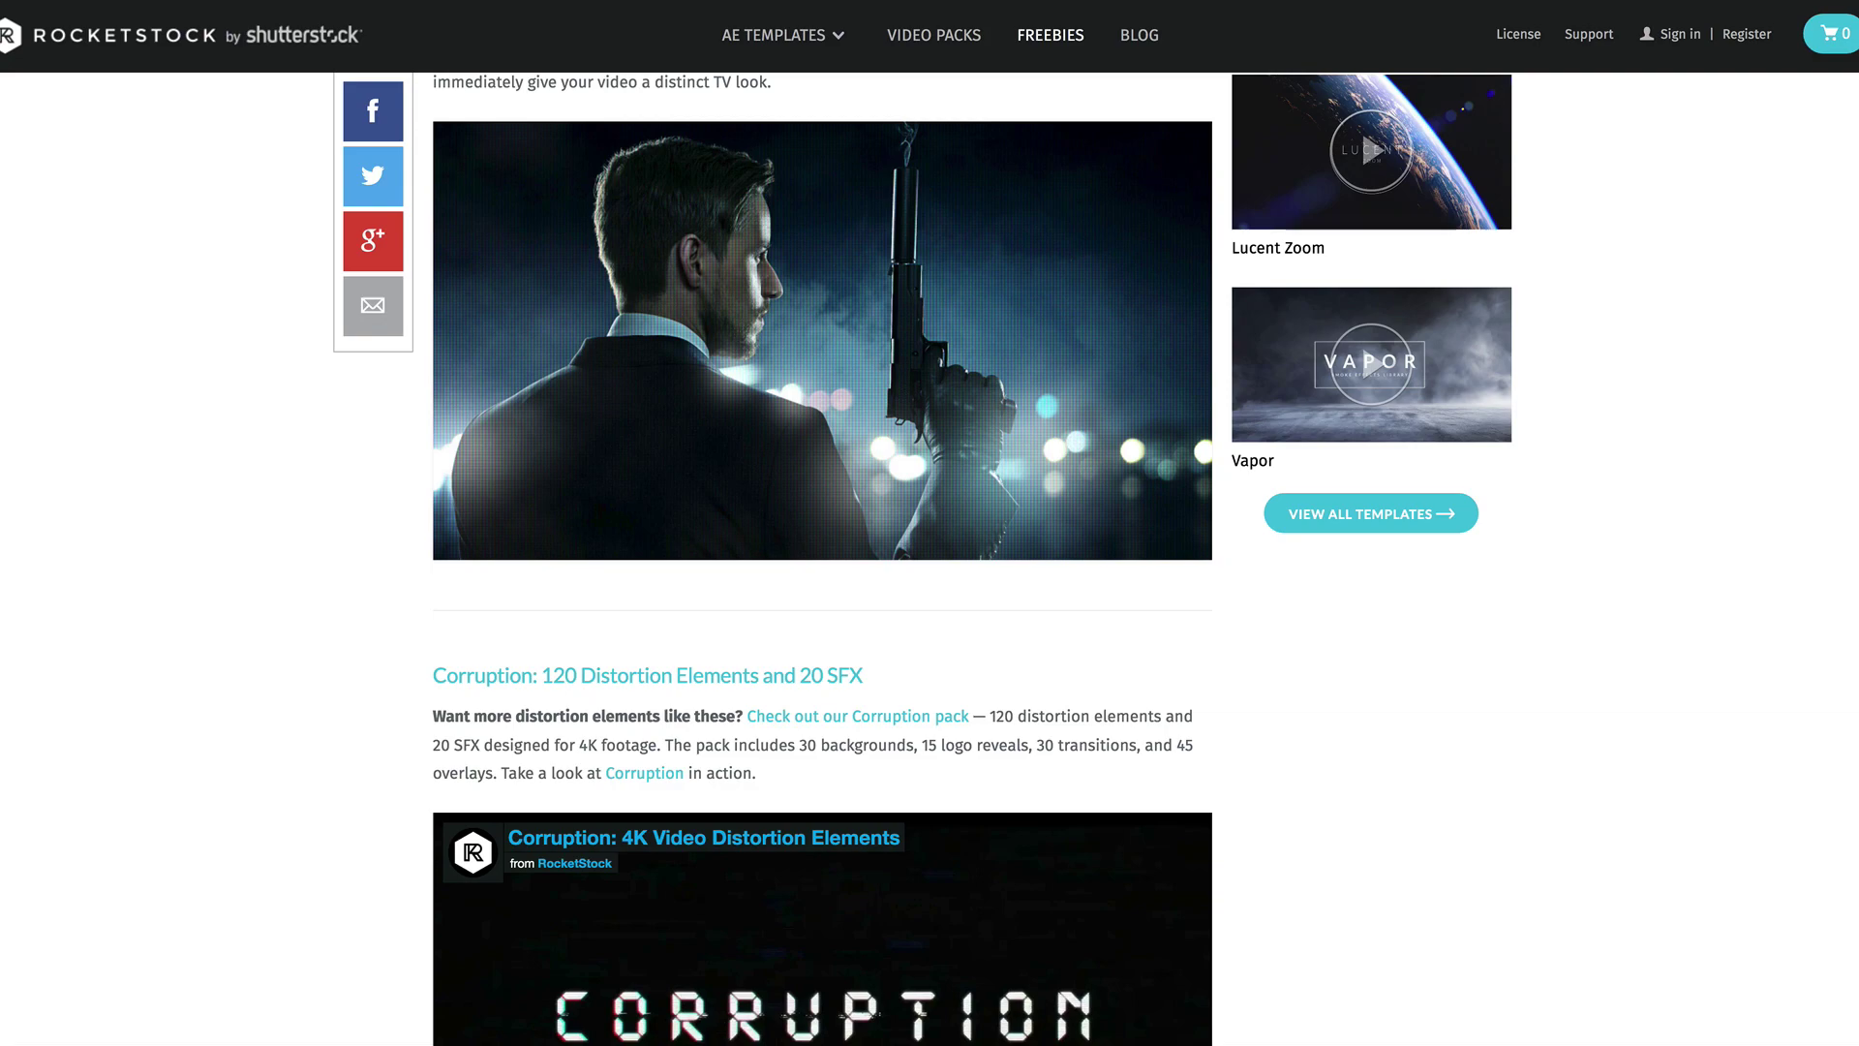
pyautogui.scroll(1, 1361, 124)
pyautogui.scroll(2, 1361, 124)
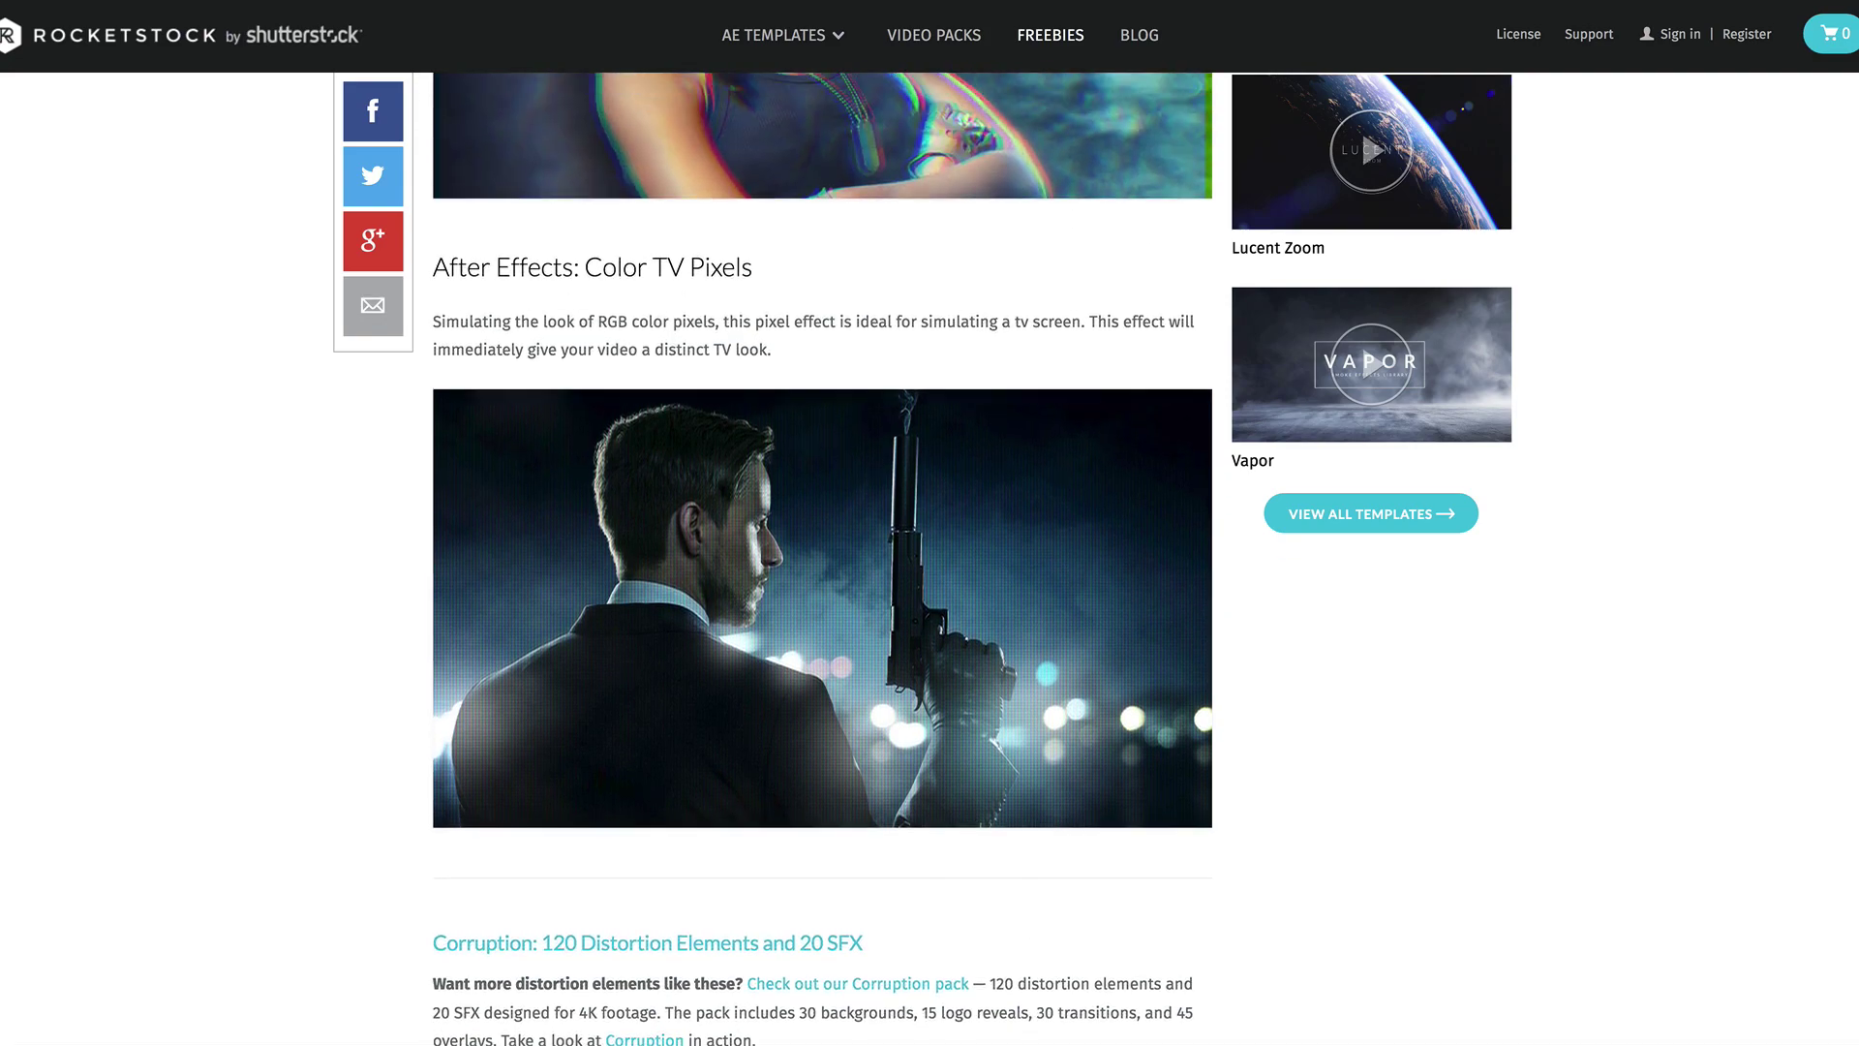
pyautogui.scroll(15, 822, 559)
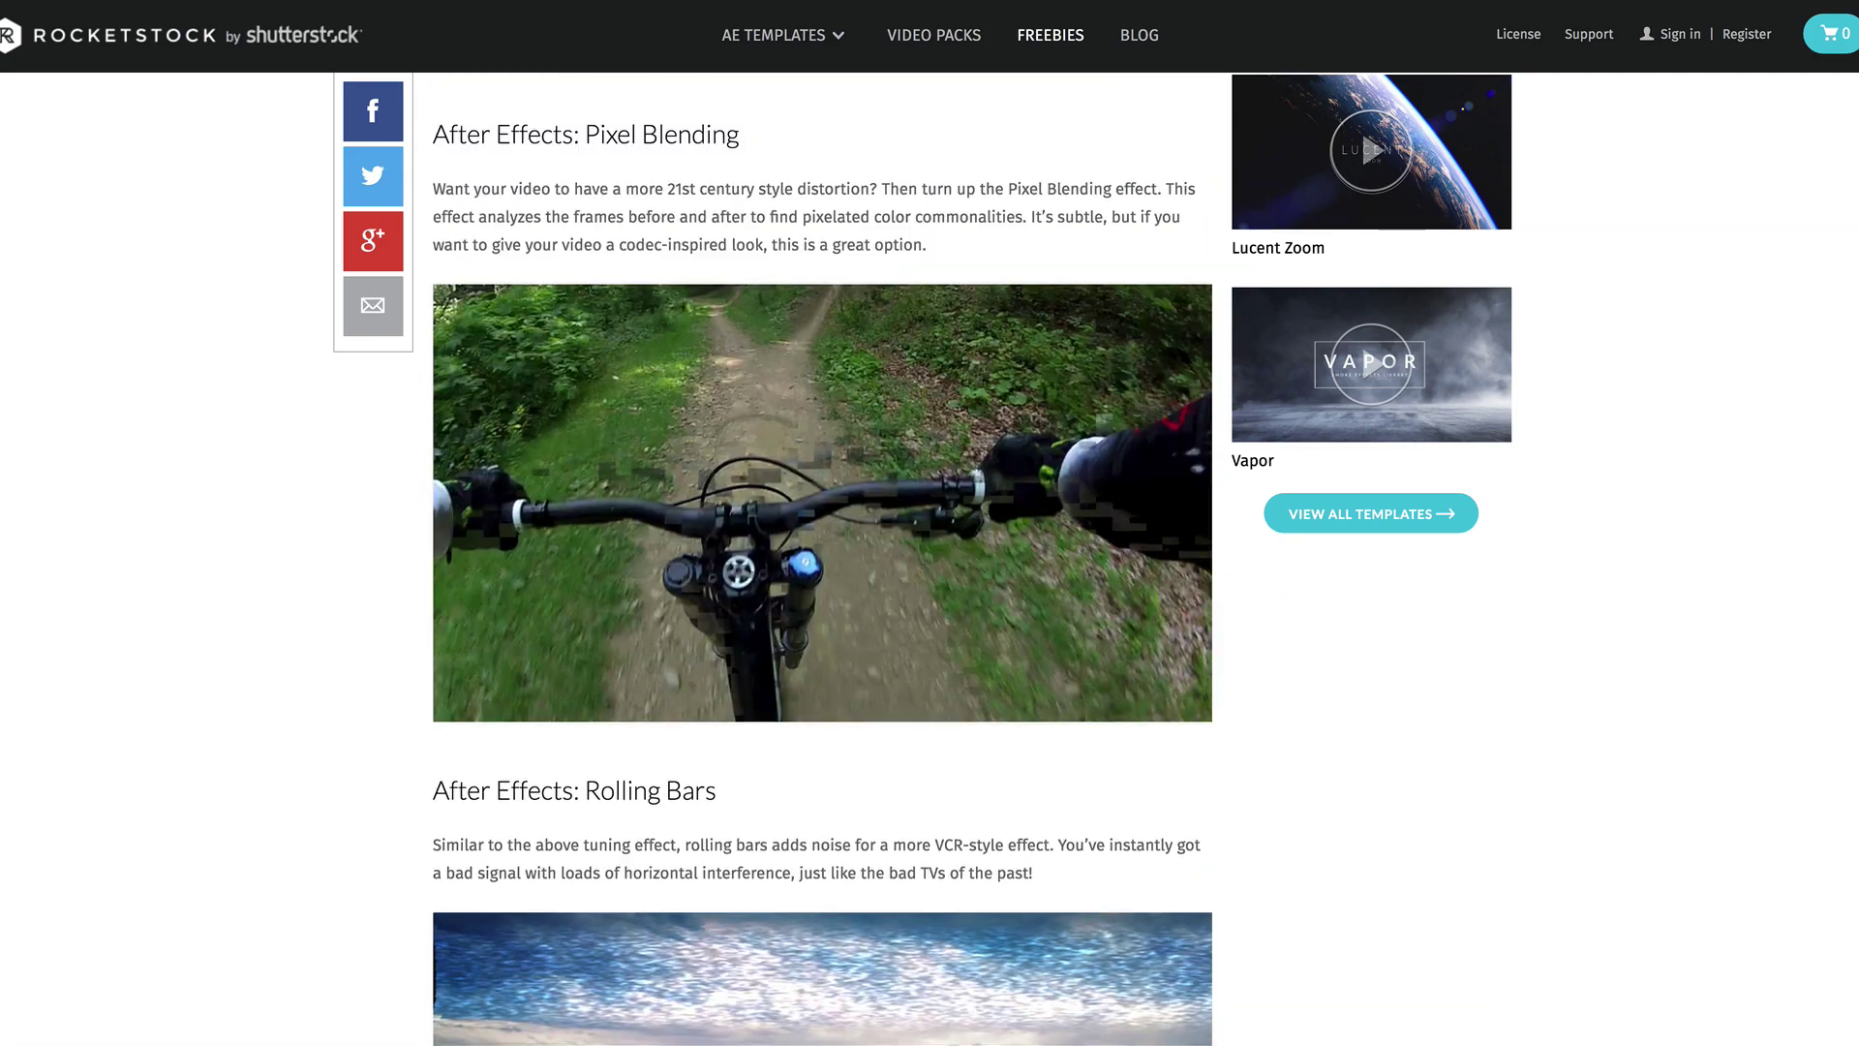
pyautogui.scroll(3, 822, 558)
pyautogui.scroll(20, 822, 559)
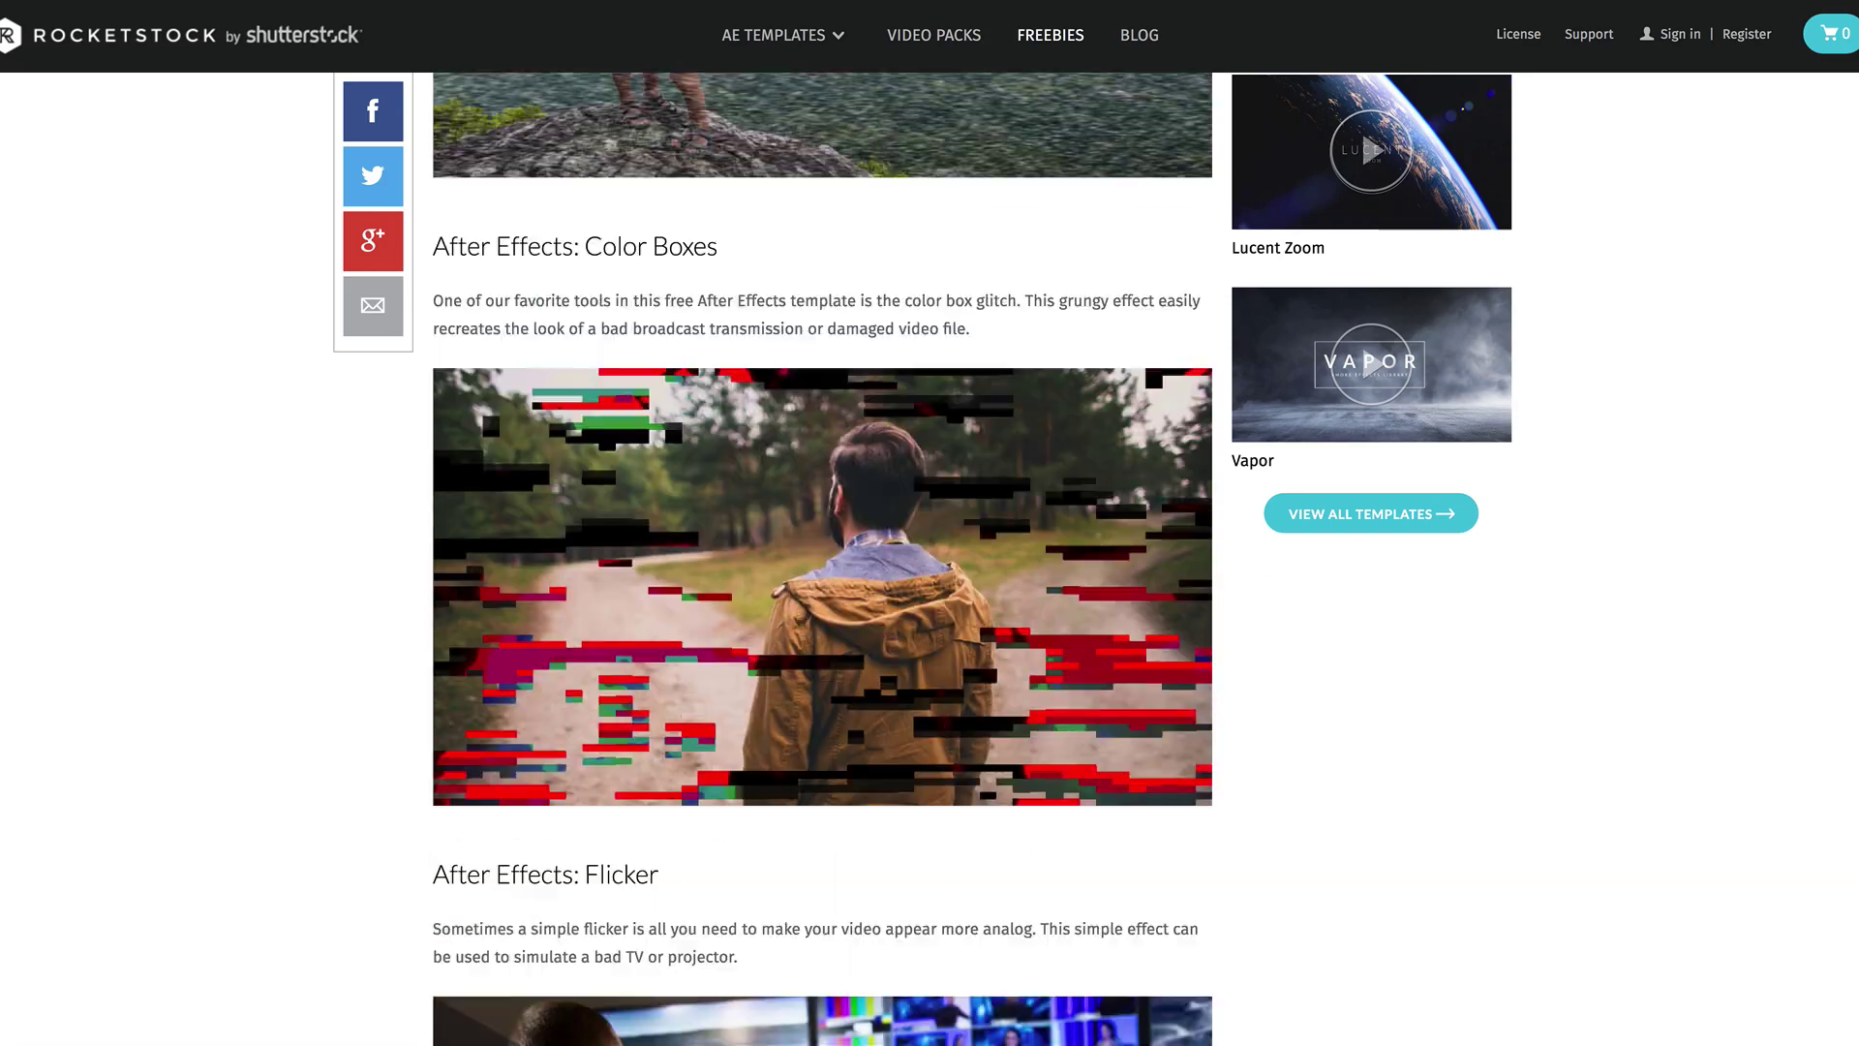
pyautogui.scroll(15, 822, 558)
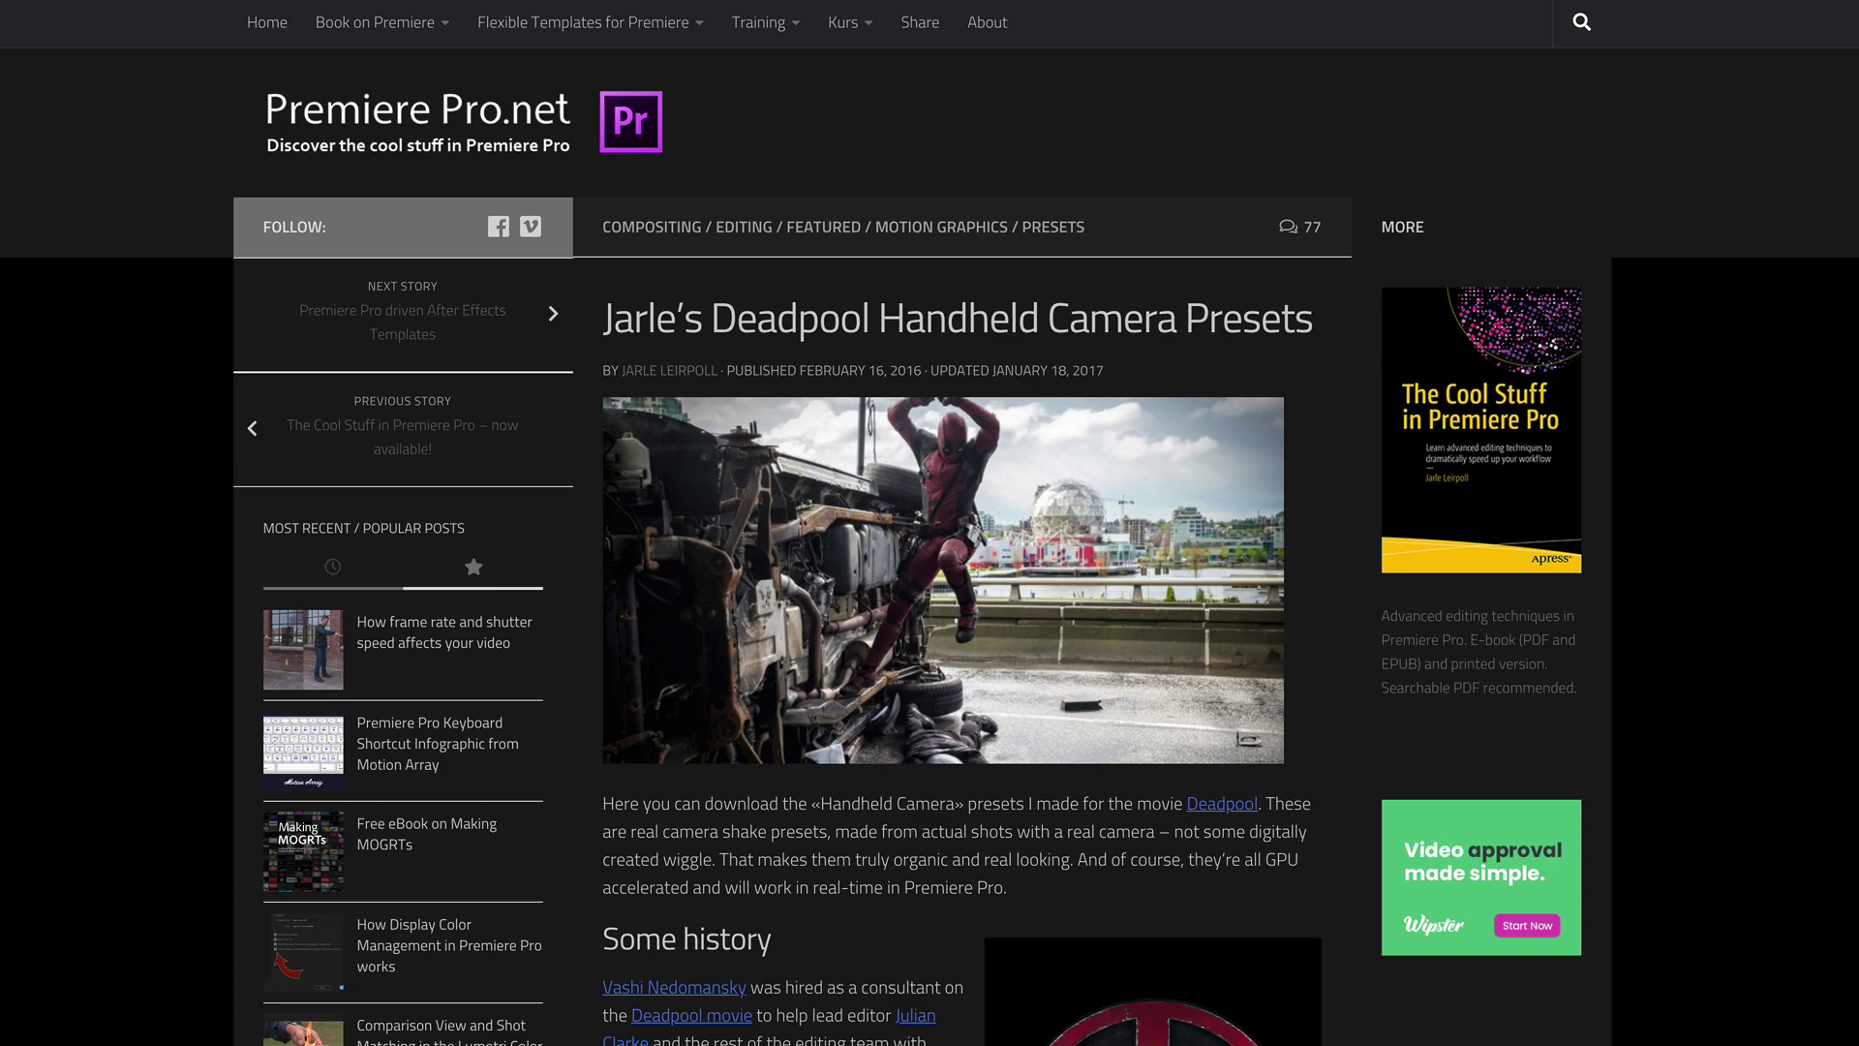
pyautogui.scroll(-3, 929, 523)
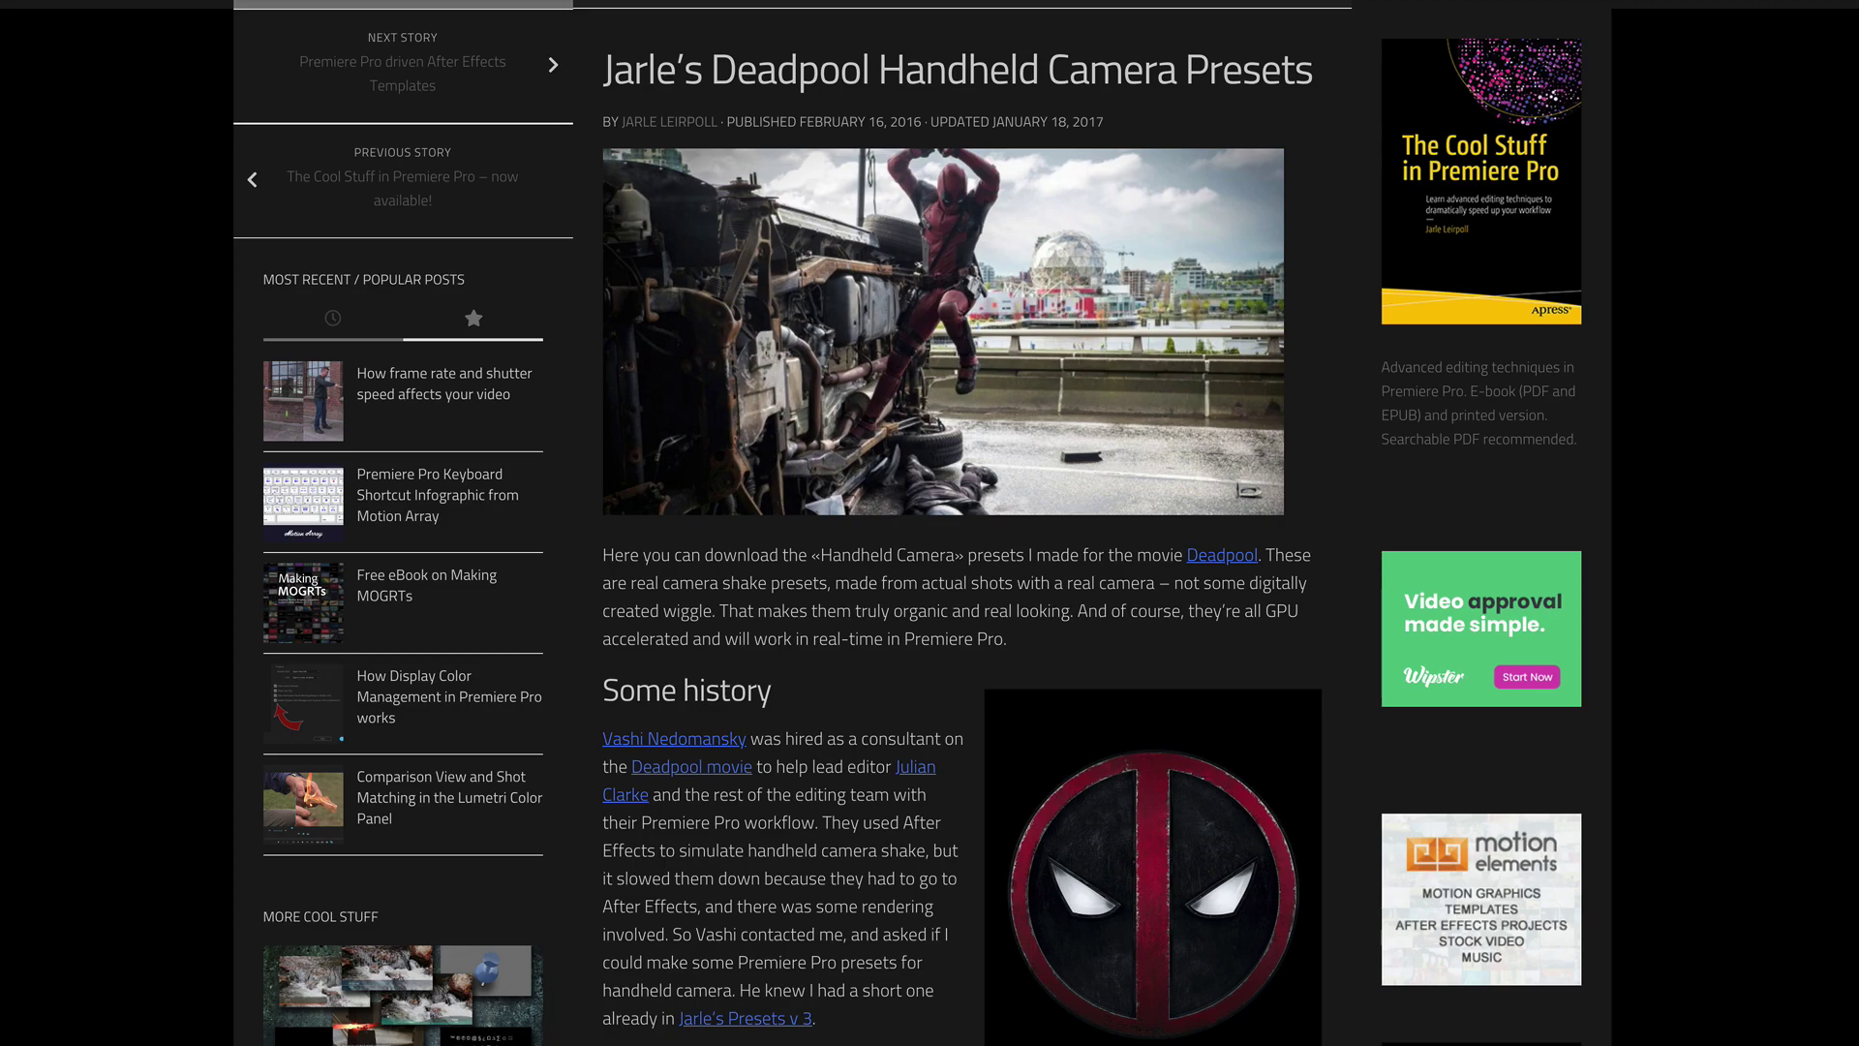
pyautogui.scroll(-2, 929, 523)
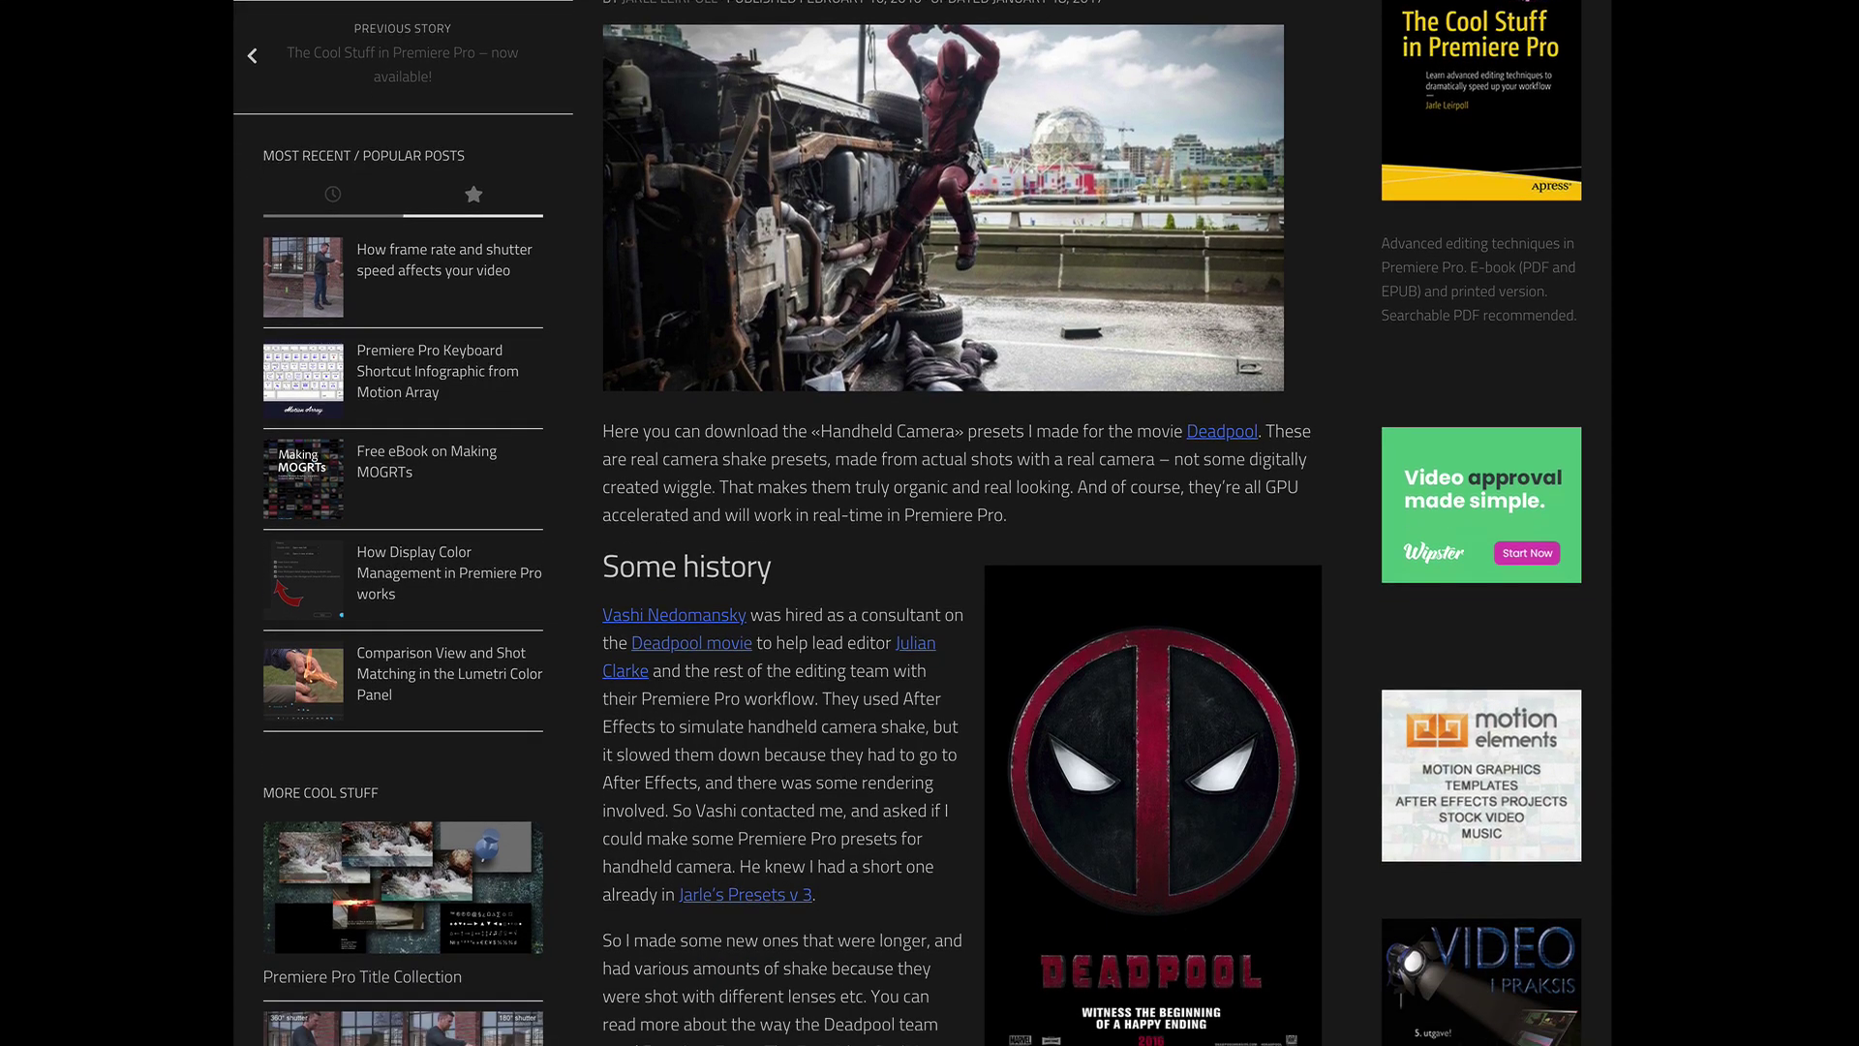
pyautogui.scroll(-1, 907, 523)
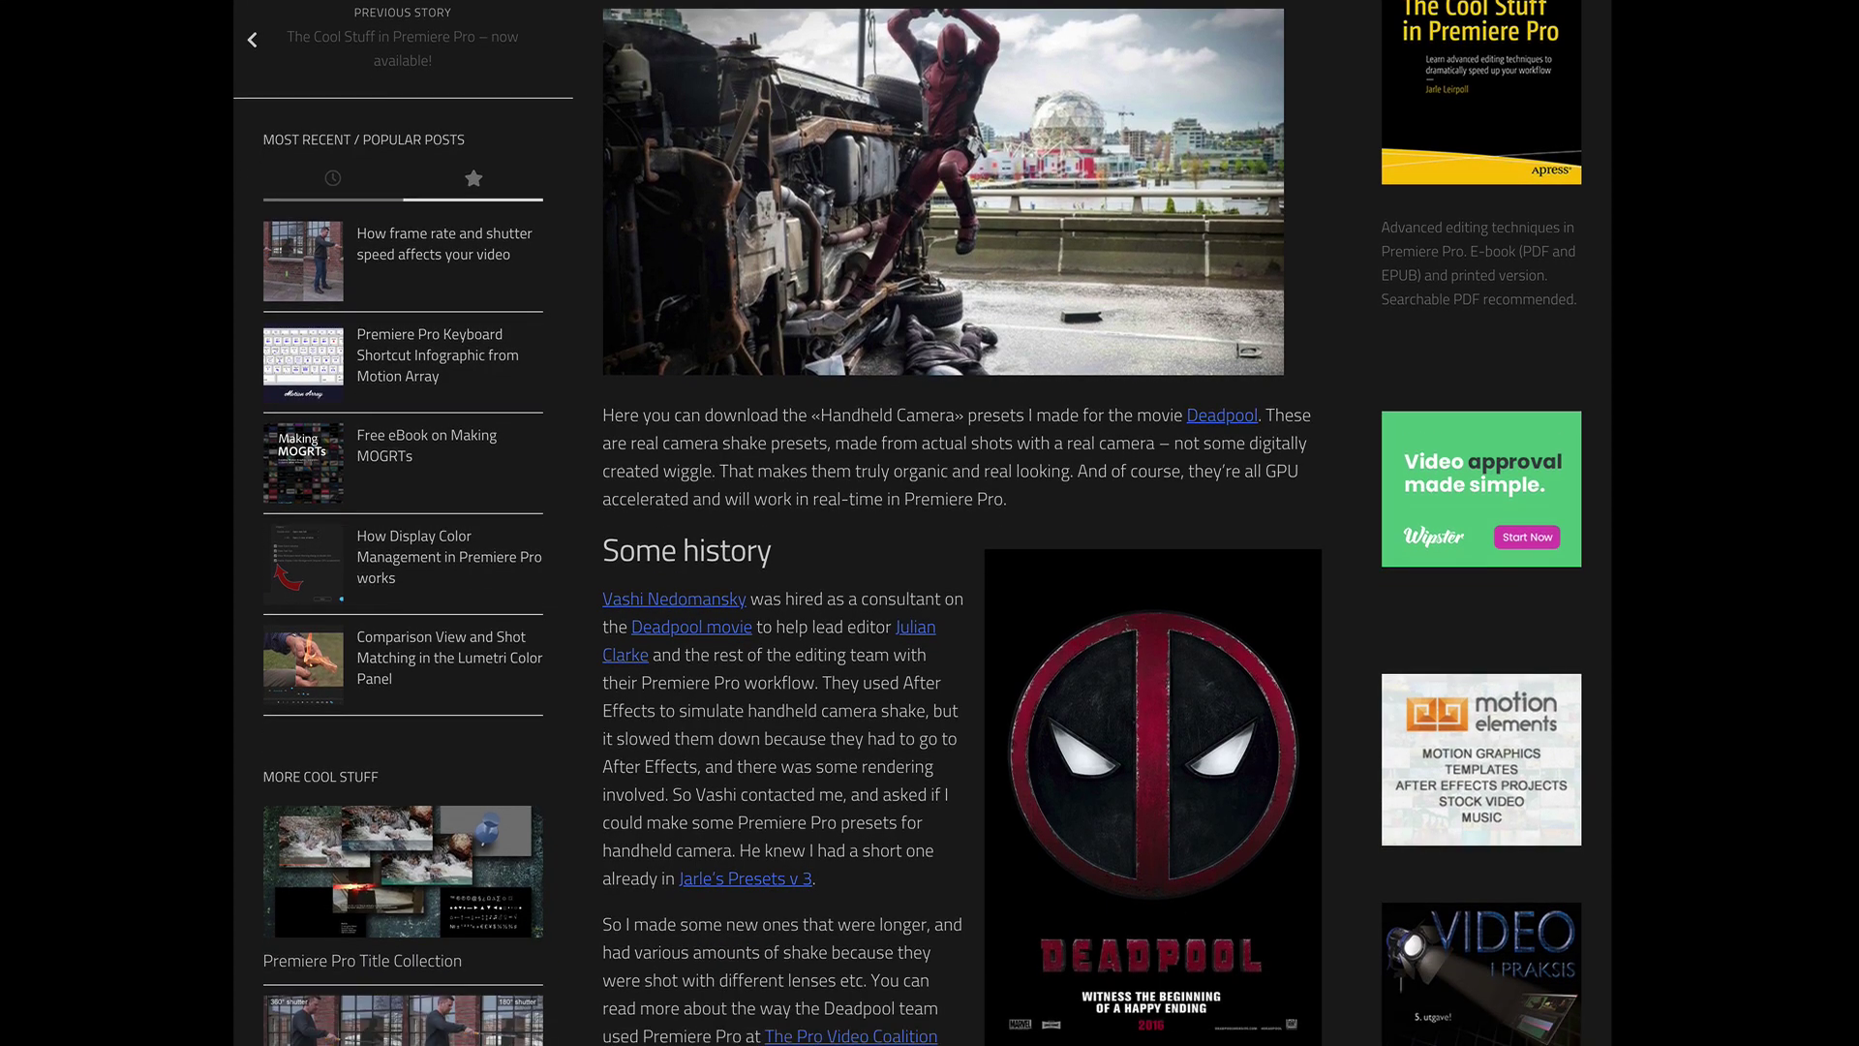
pyautogui.scroll(-1, 907, 523)
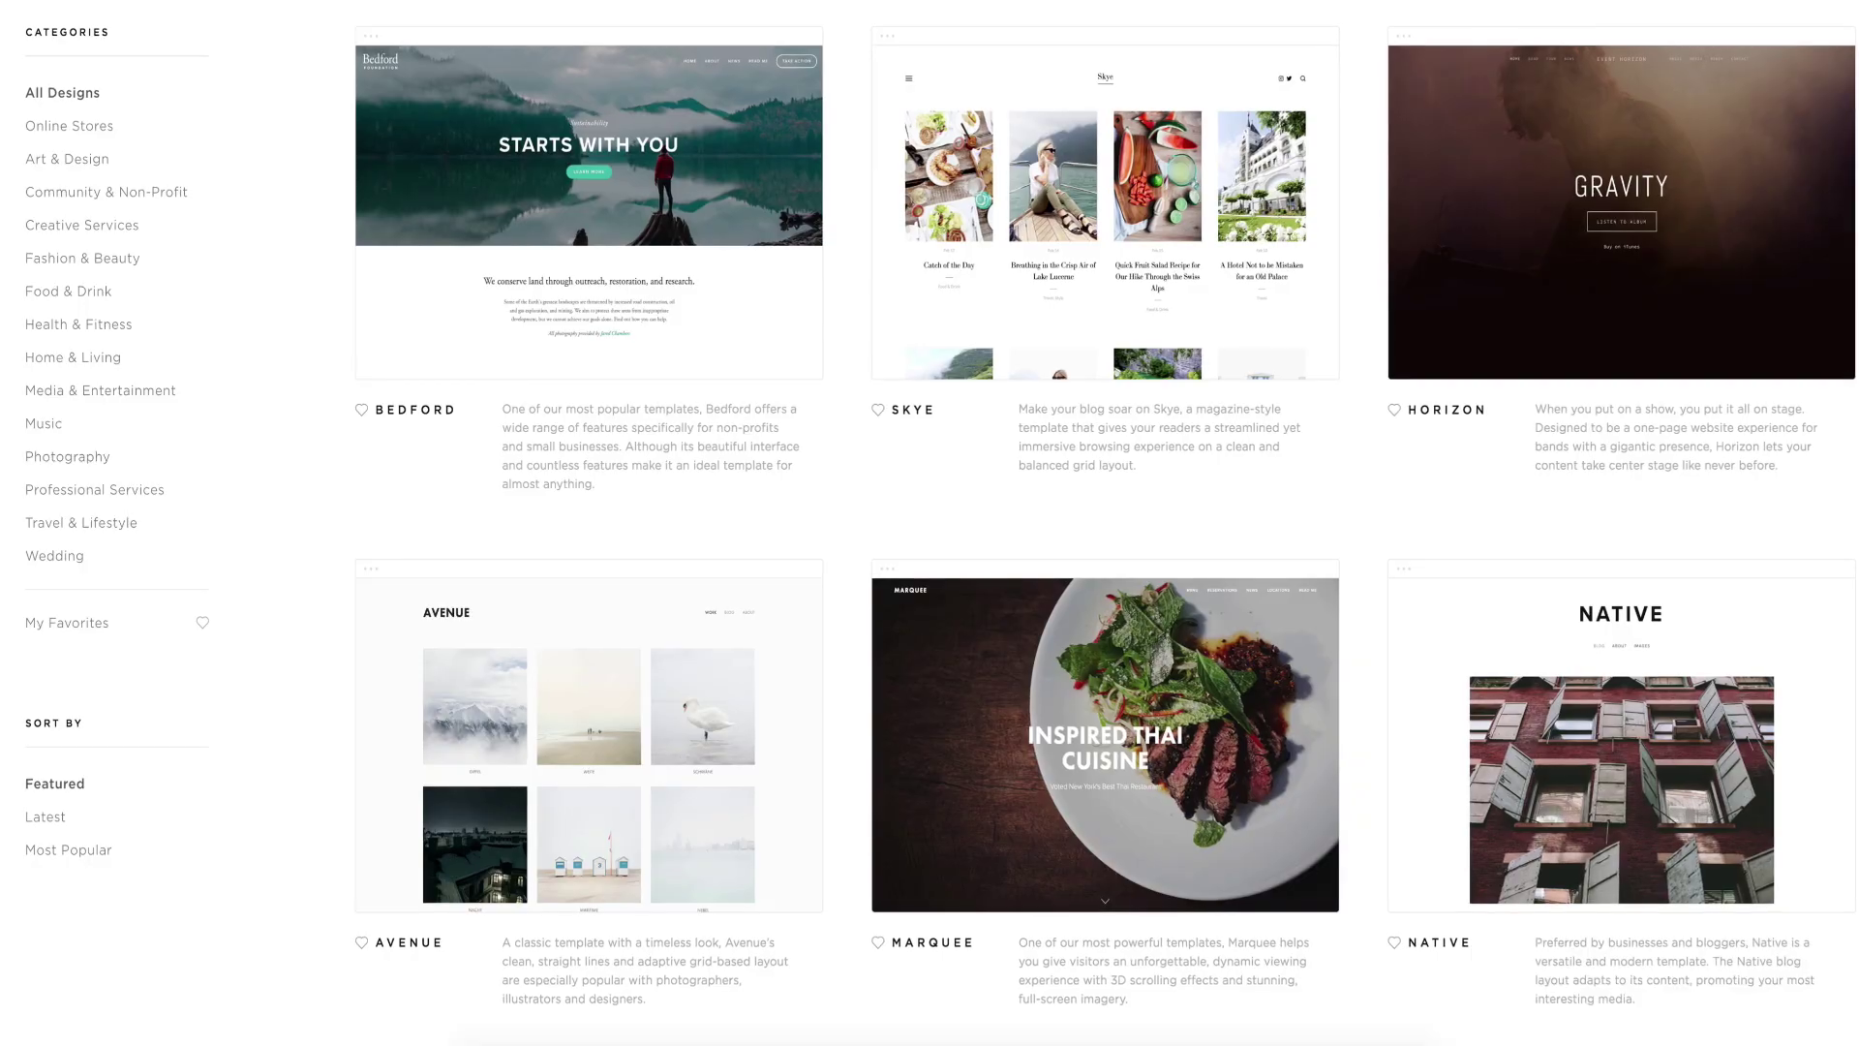
# Browse Online Stores and Art & Design templates, then make the banner button dark grey-blue
pyautogui.click(30, 132)
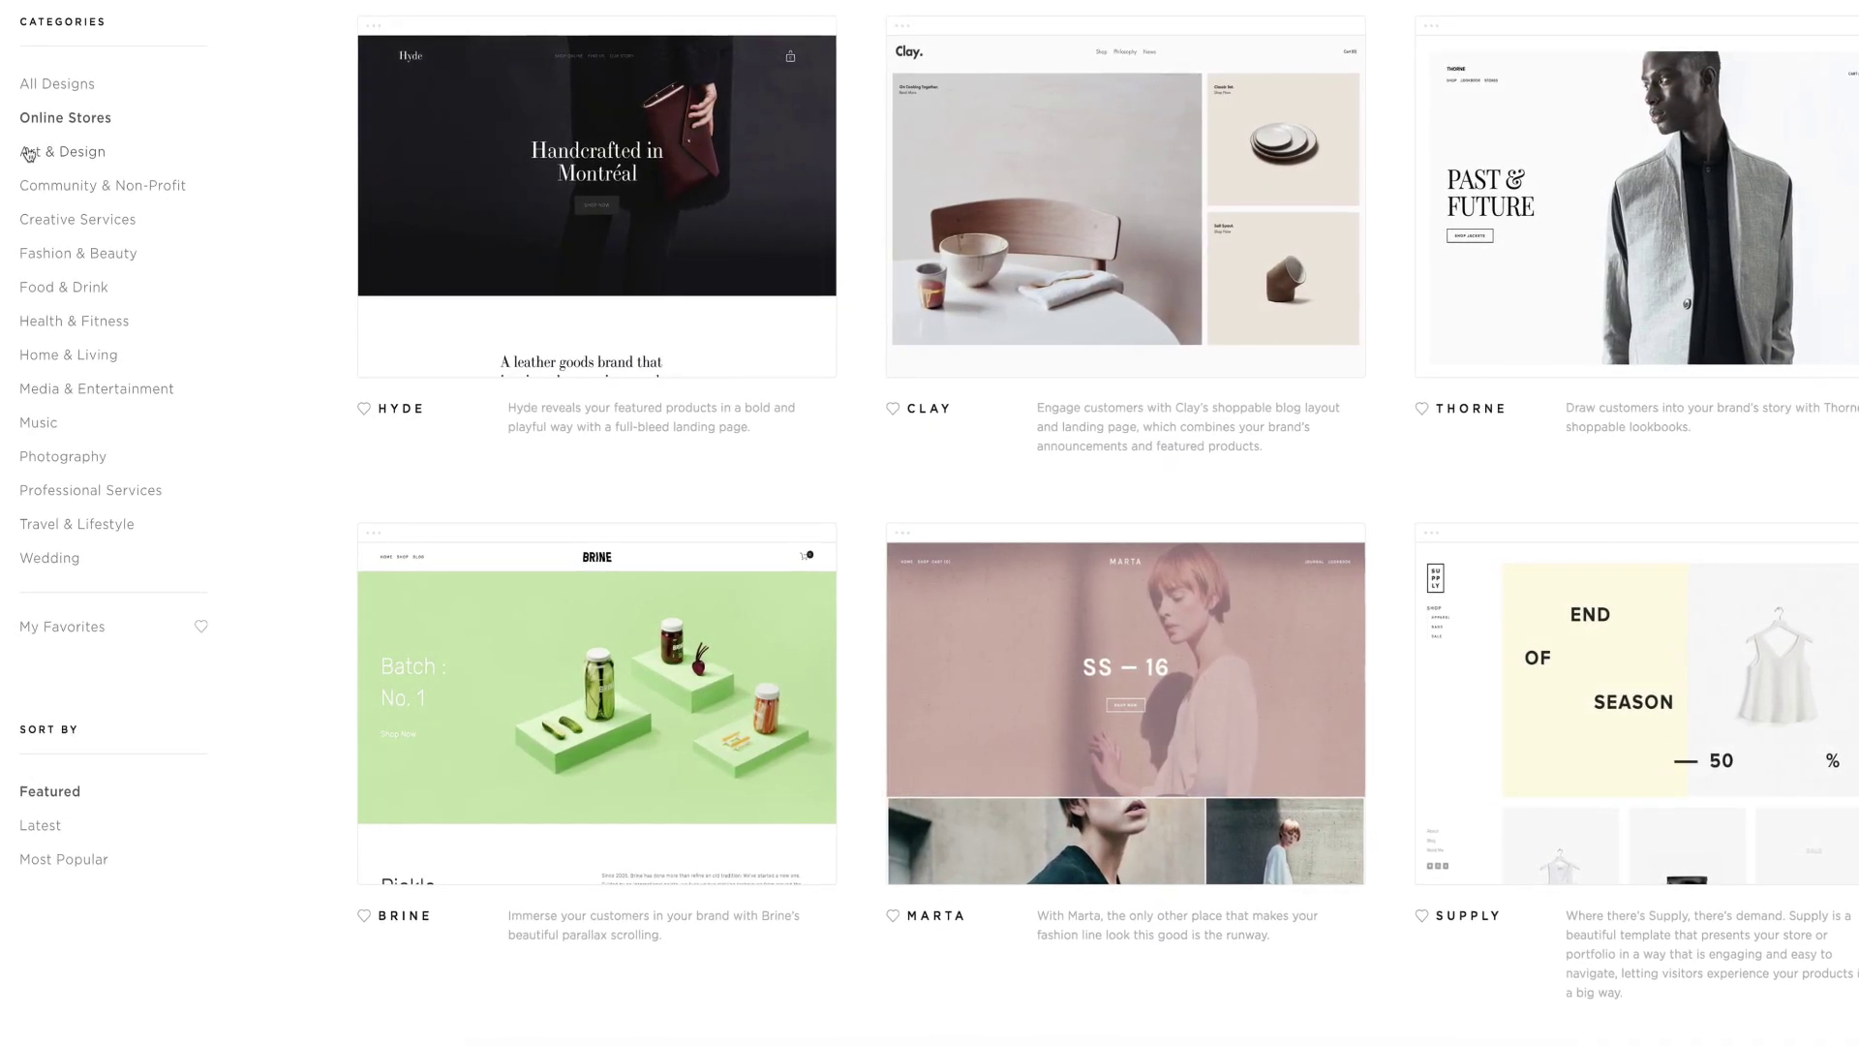
pyautogui.click(28, 151)
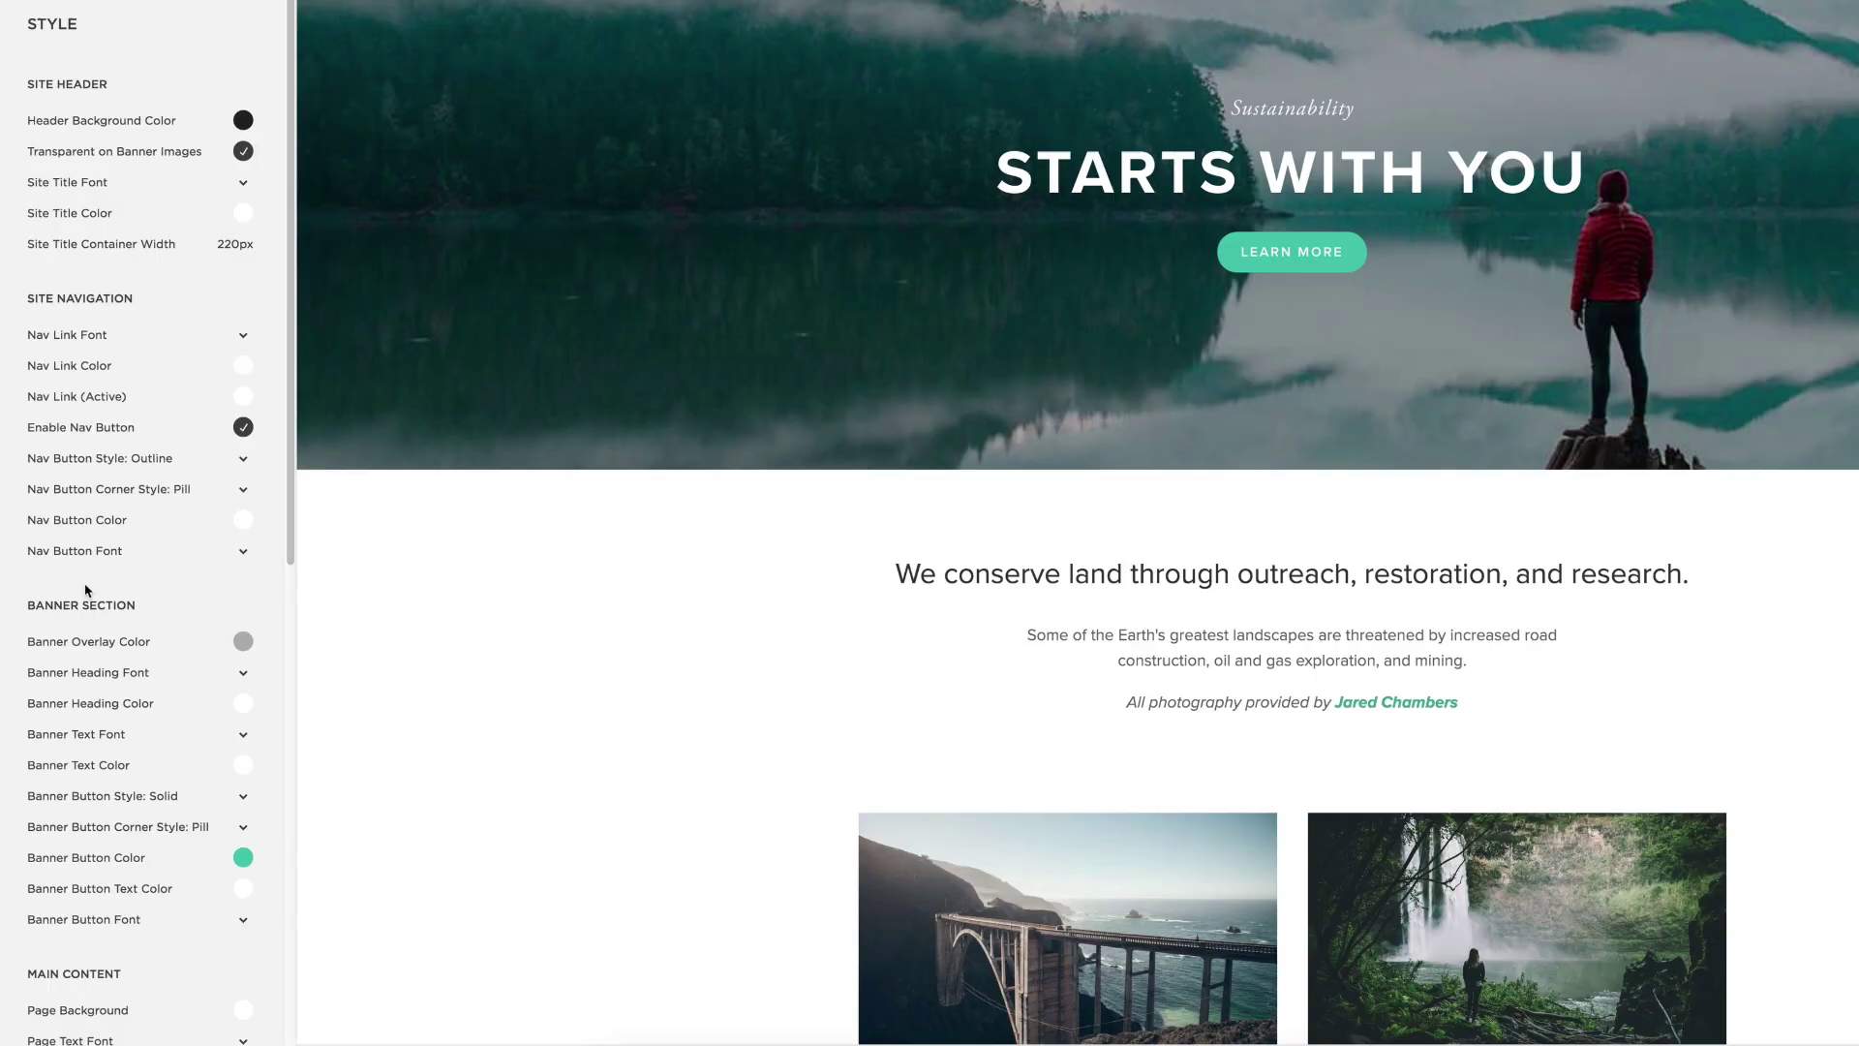
pyautogui.scroll(-5, 146, 484)
pyautogui.click(242, 551)
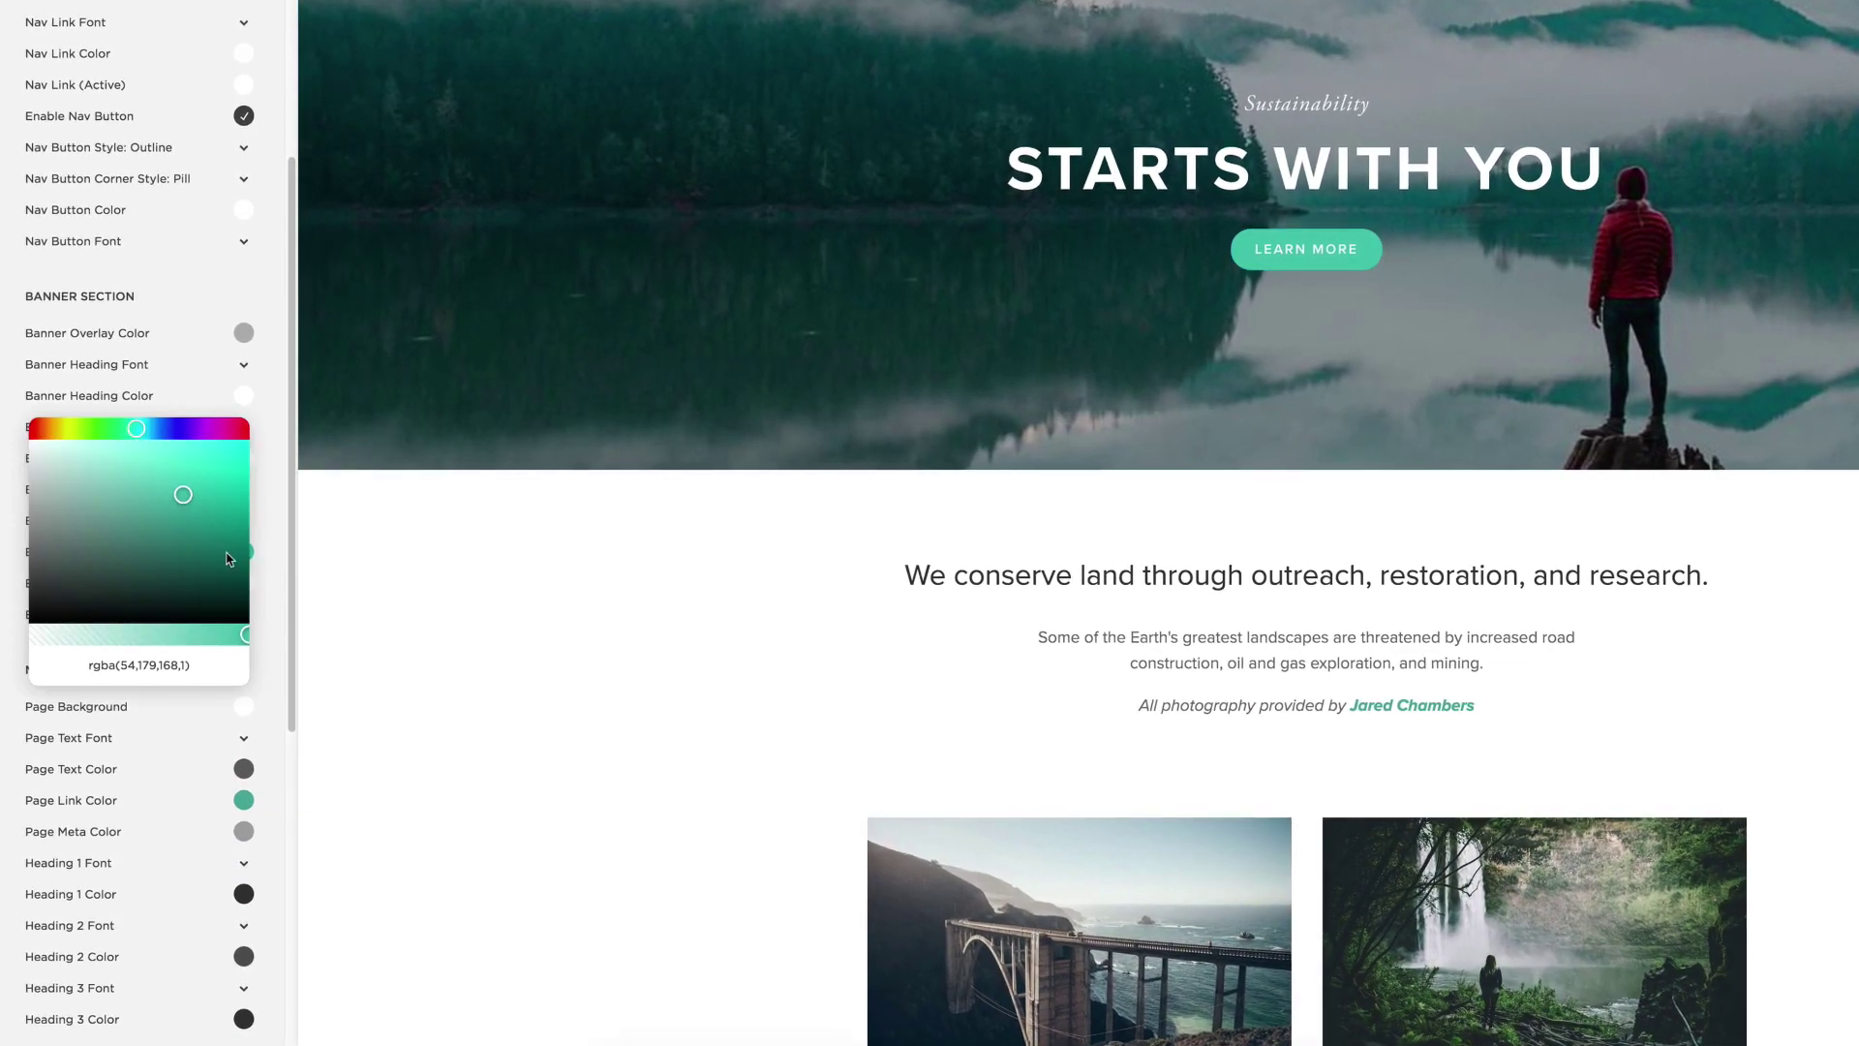
pyautogui.click(153, 428)
pyautogui.moveTo(183, 494); pyautogui.dragTo(44, 560)
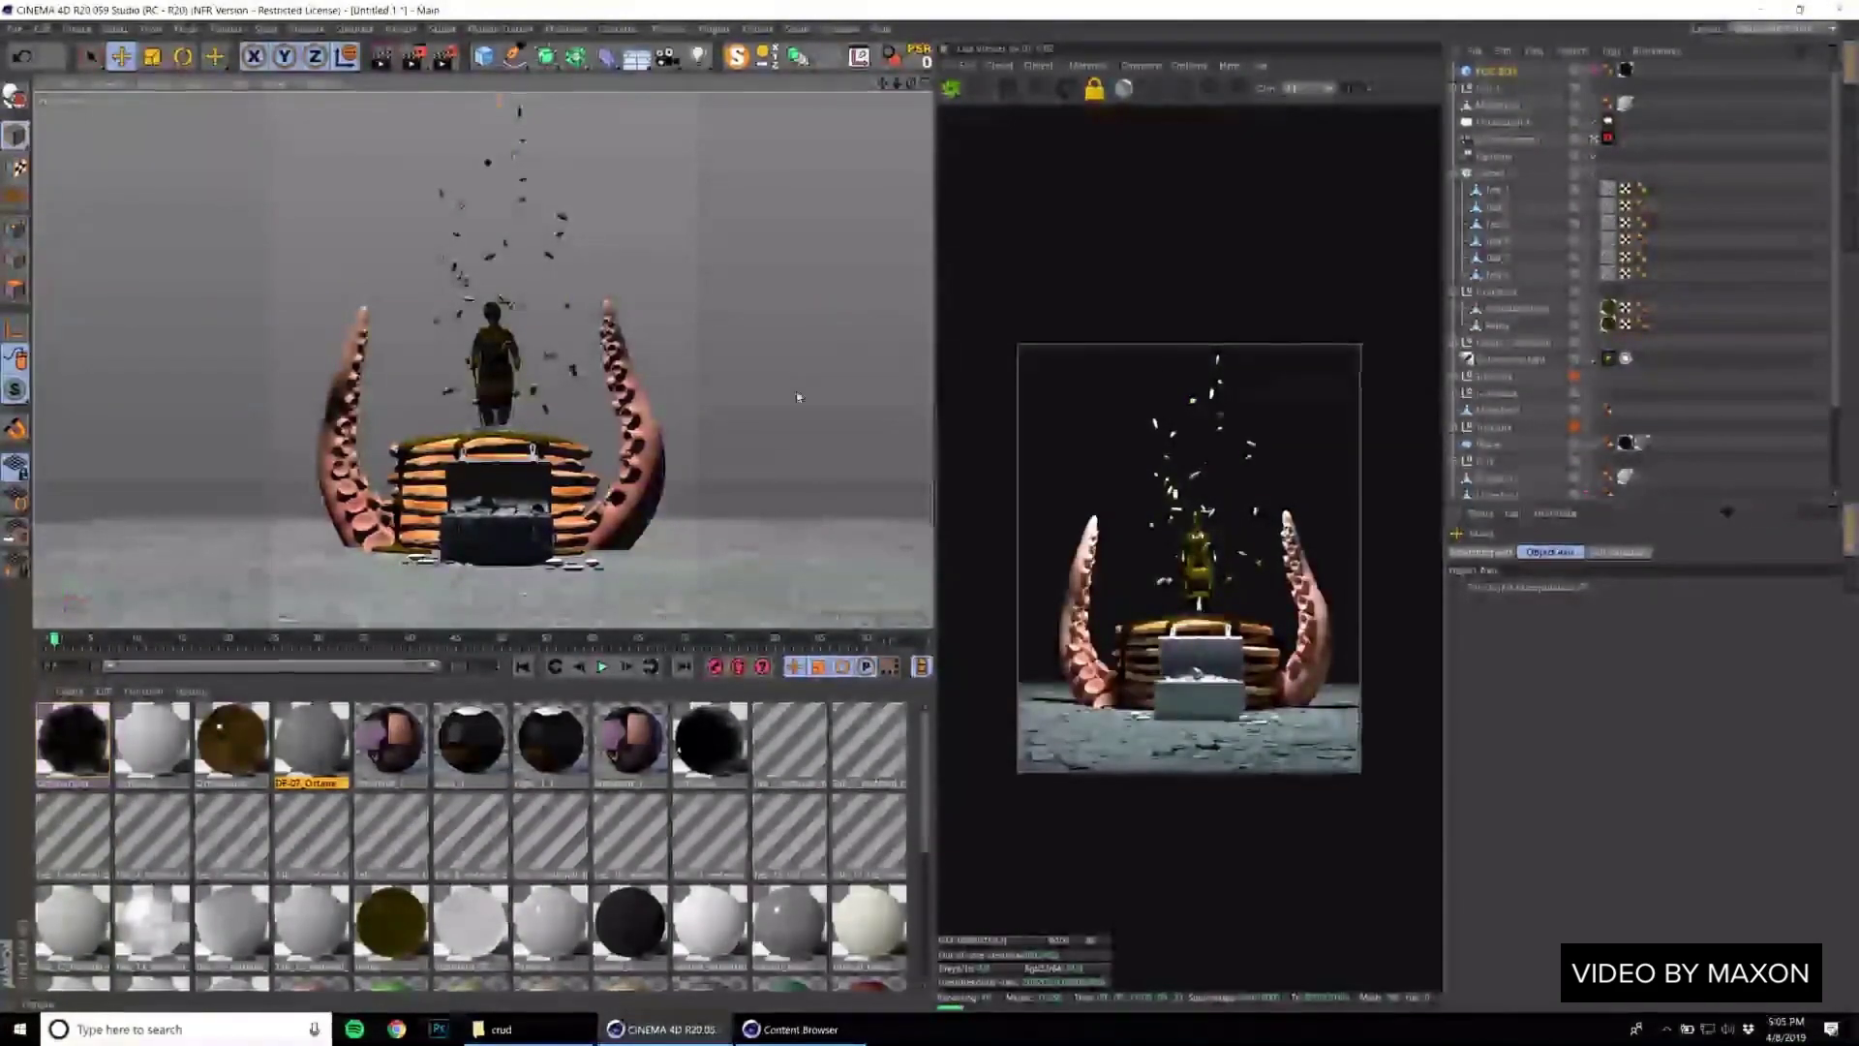
pyautogui.click(1496, 375)
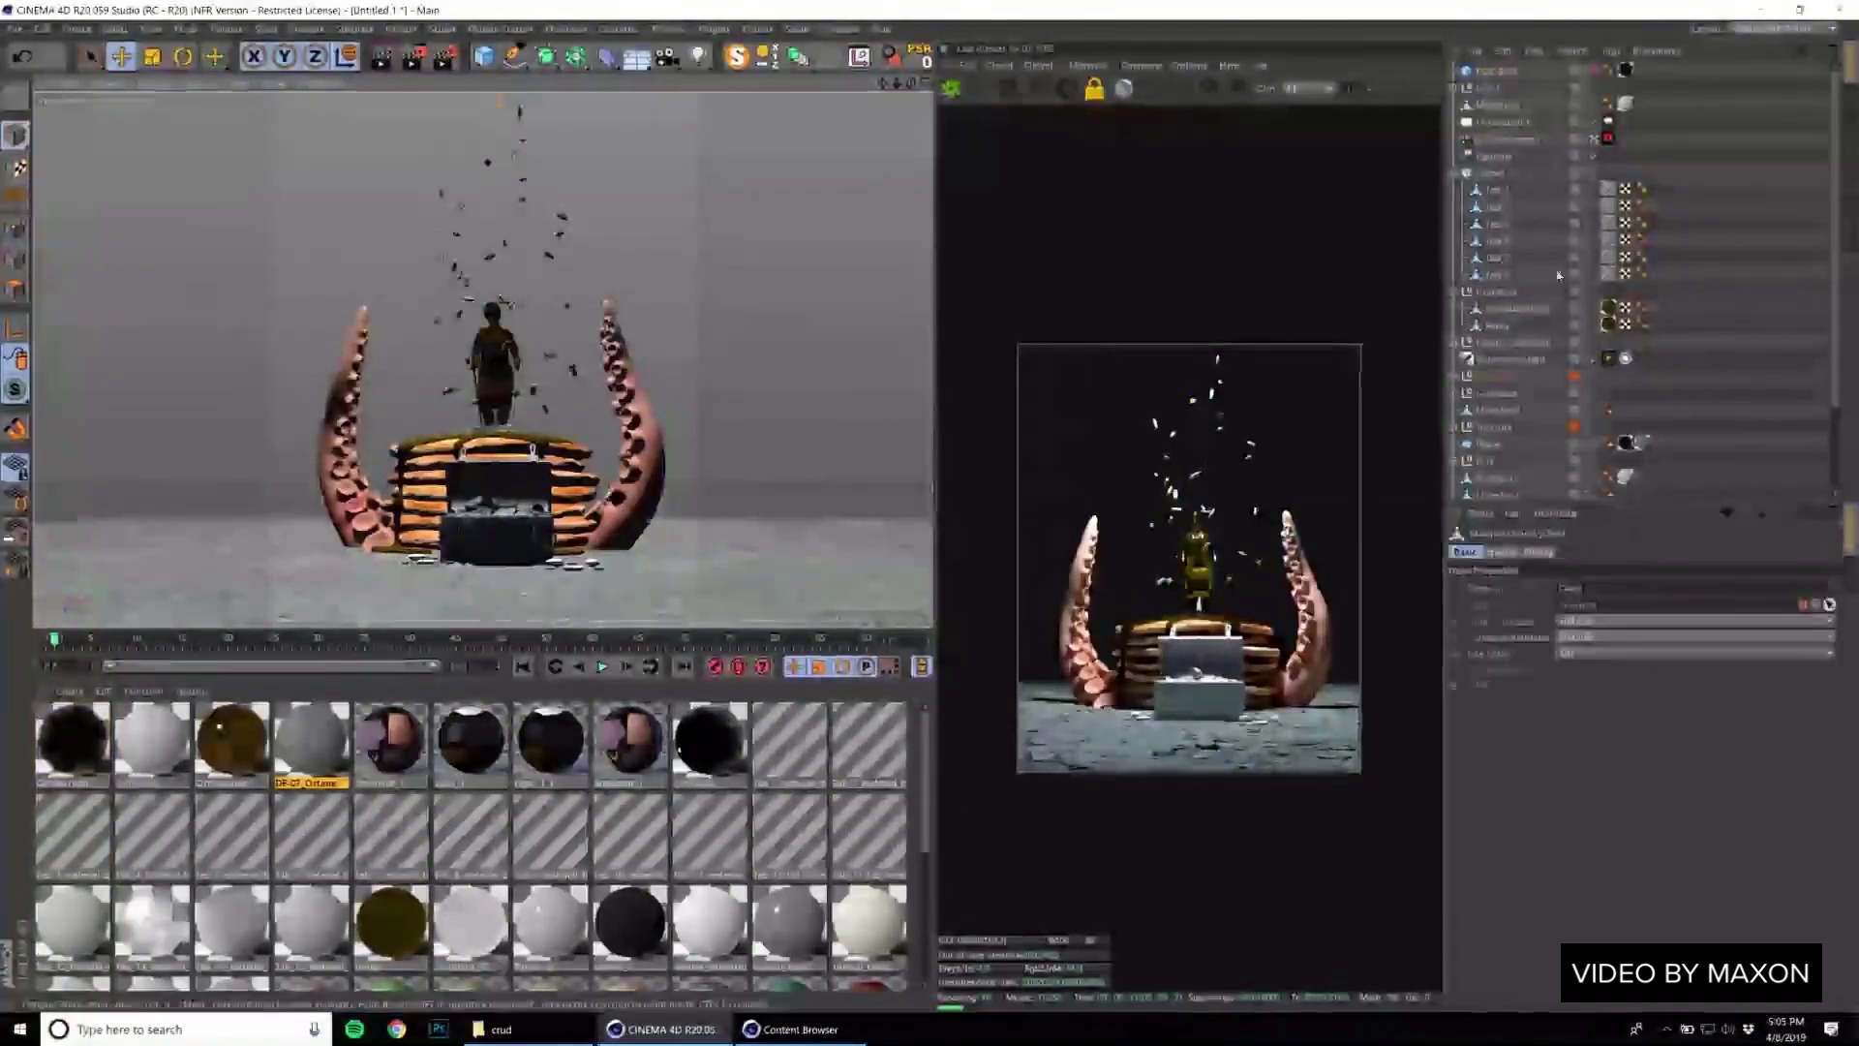
pyautogui.click(445, 57)
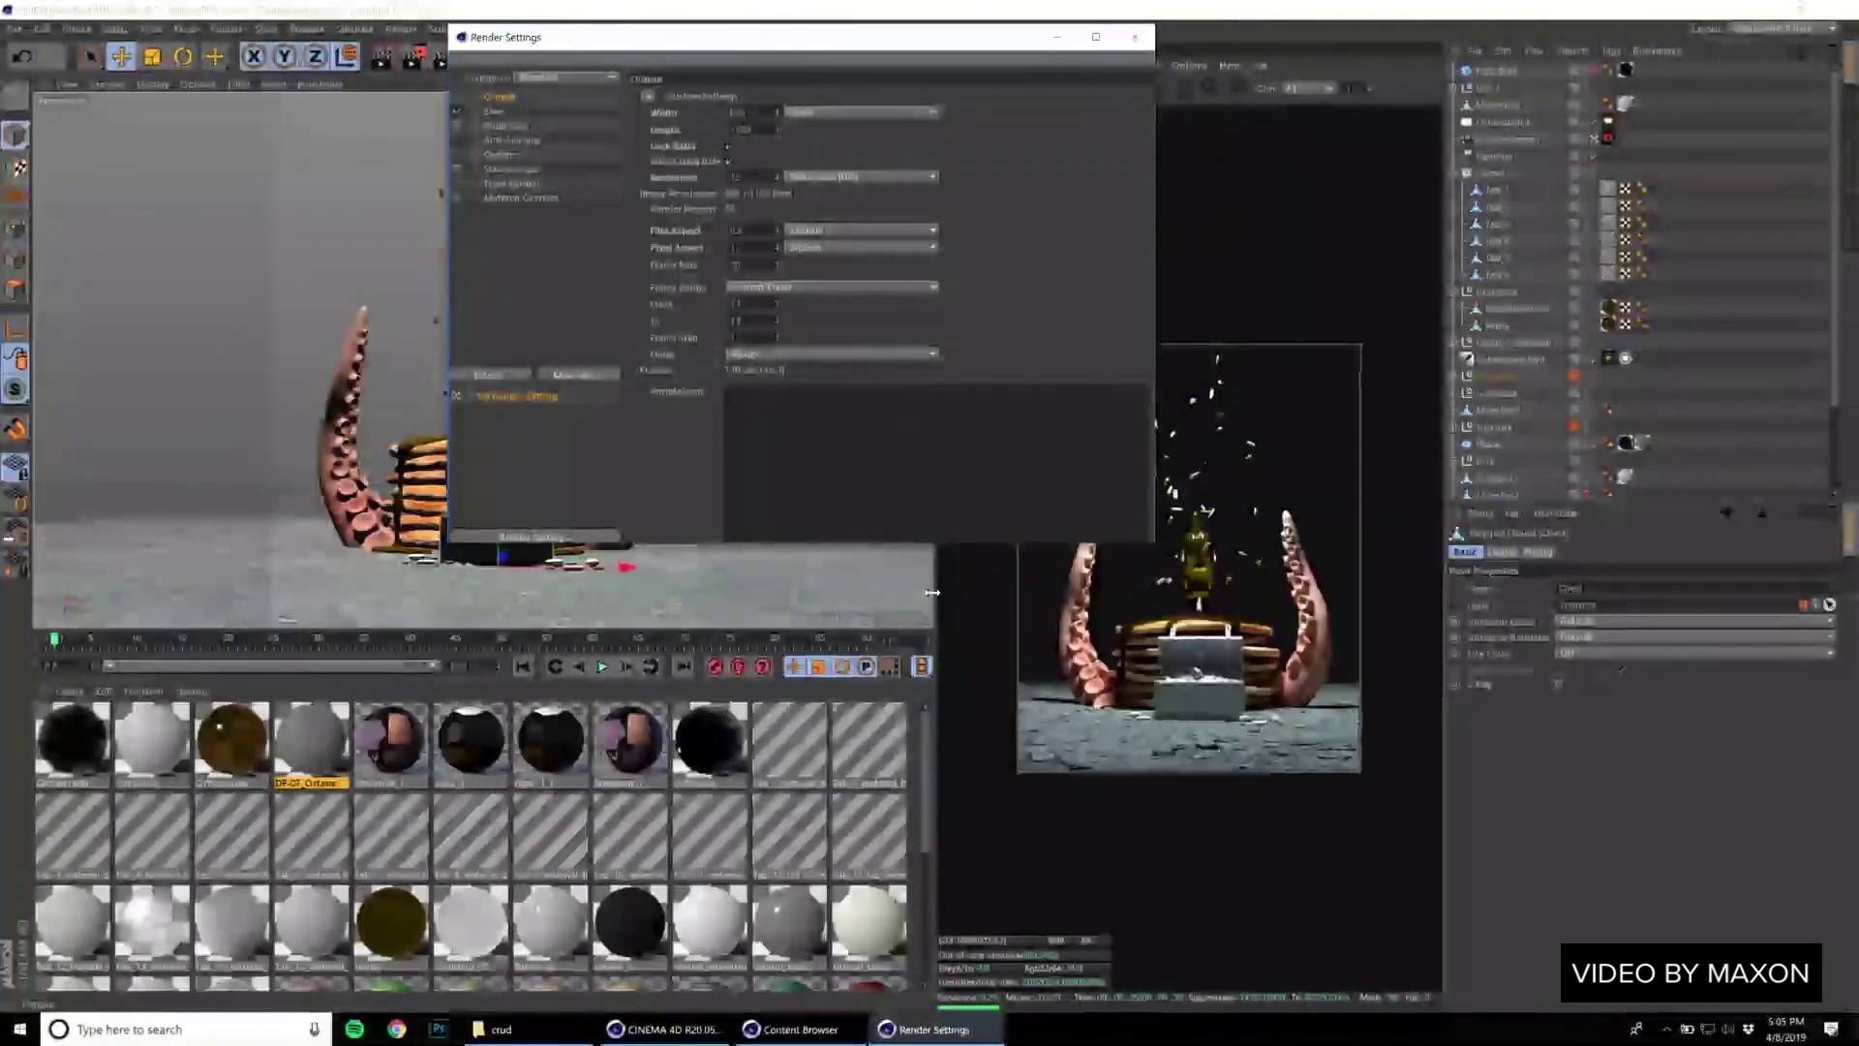
pyautogui.moveTo(921, 602); pyautogui.dragTo(857, 596)
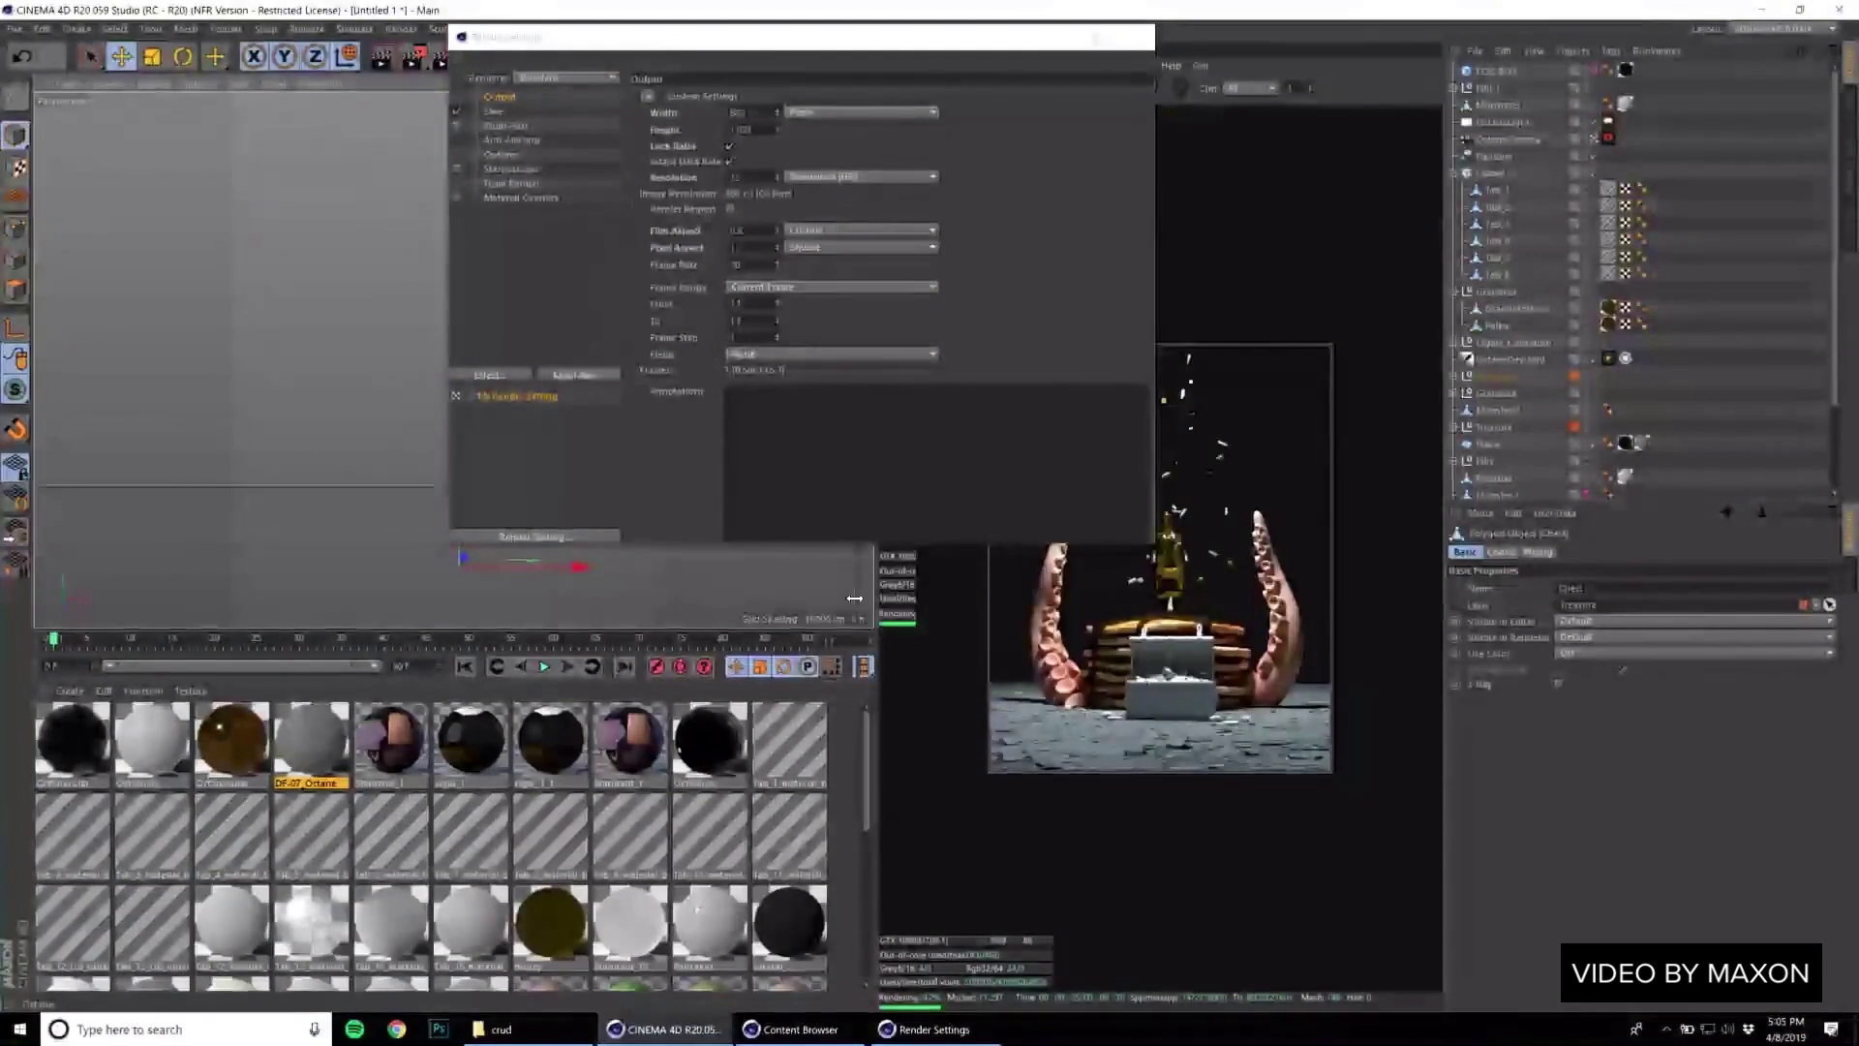
pyautogui.click(1135, 36)
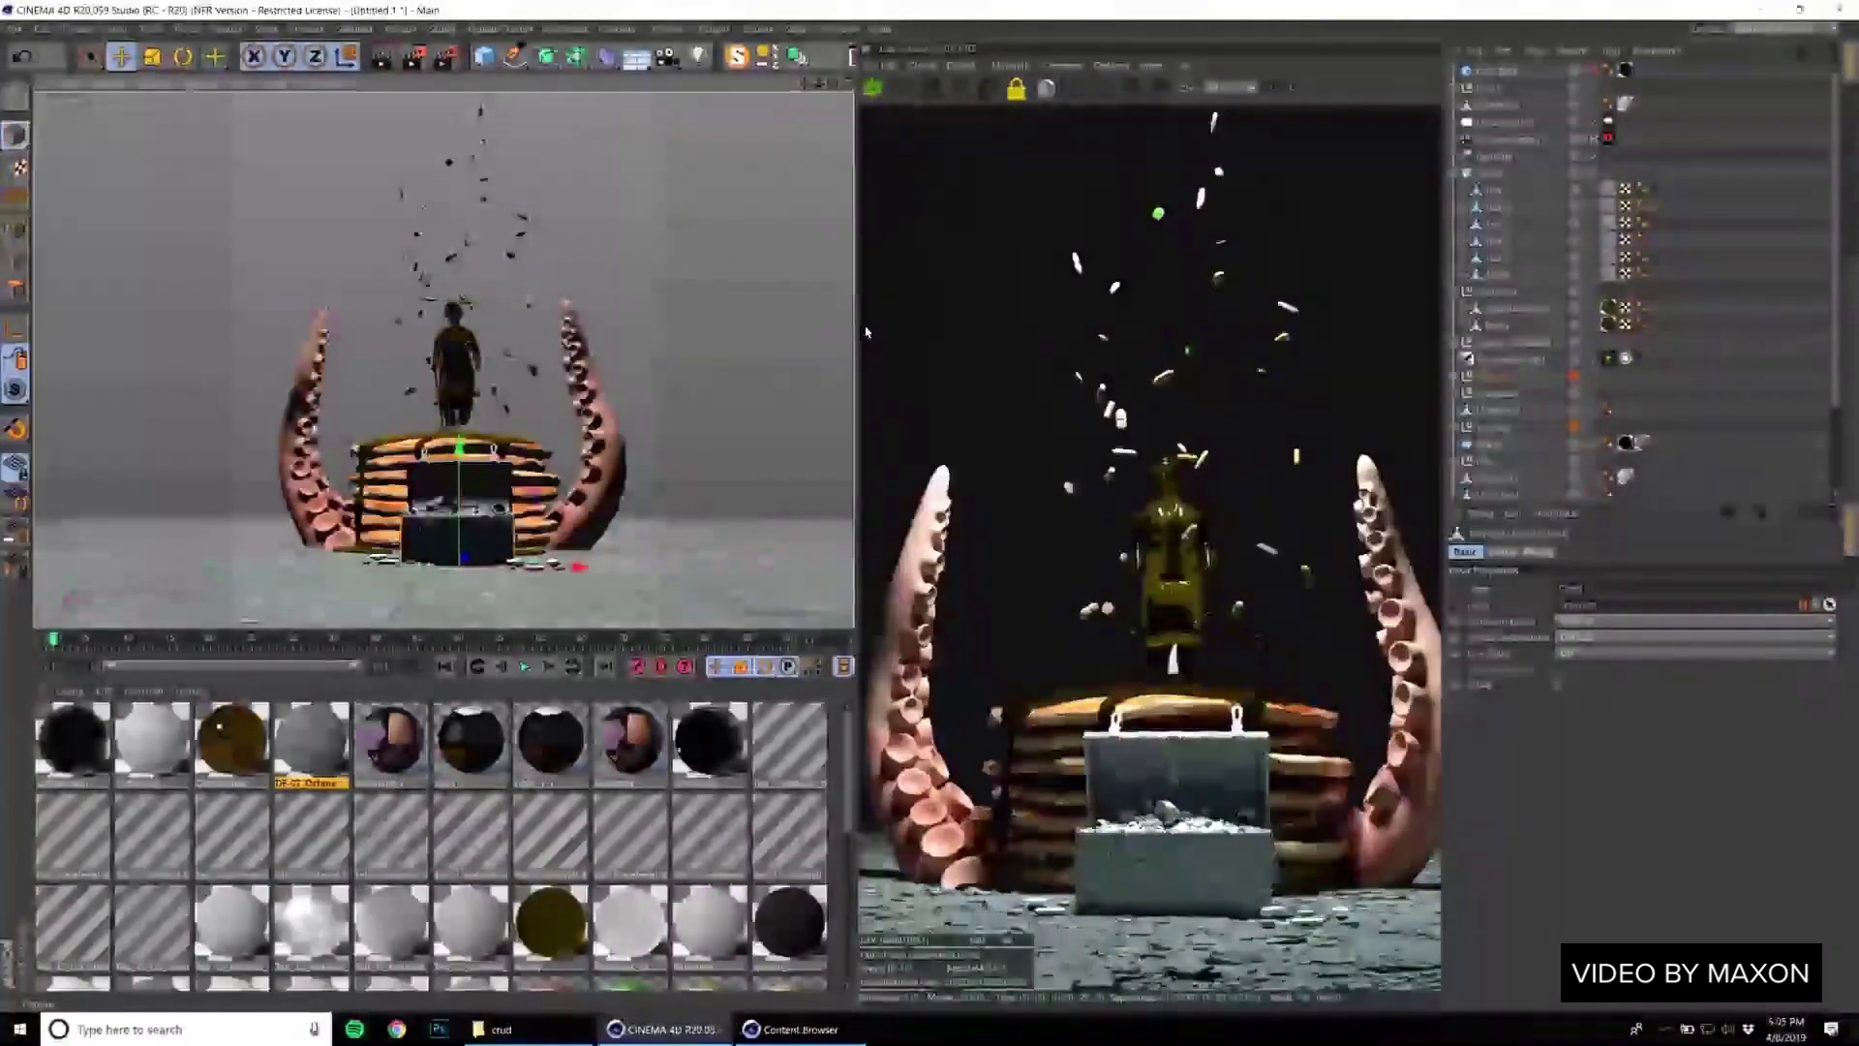
pyautogui.moveTo(857, 334); pyautogui.dragTo(756, 344)
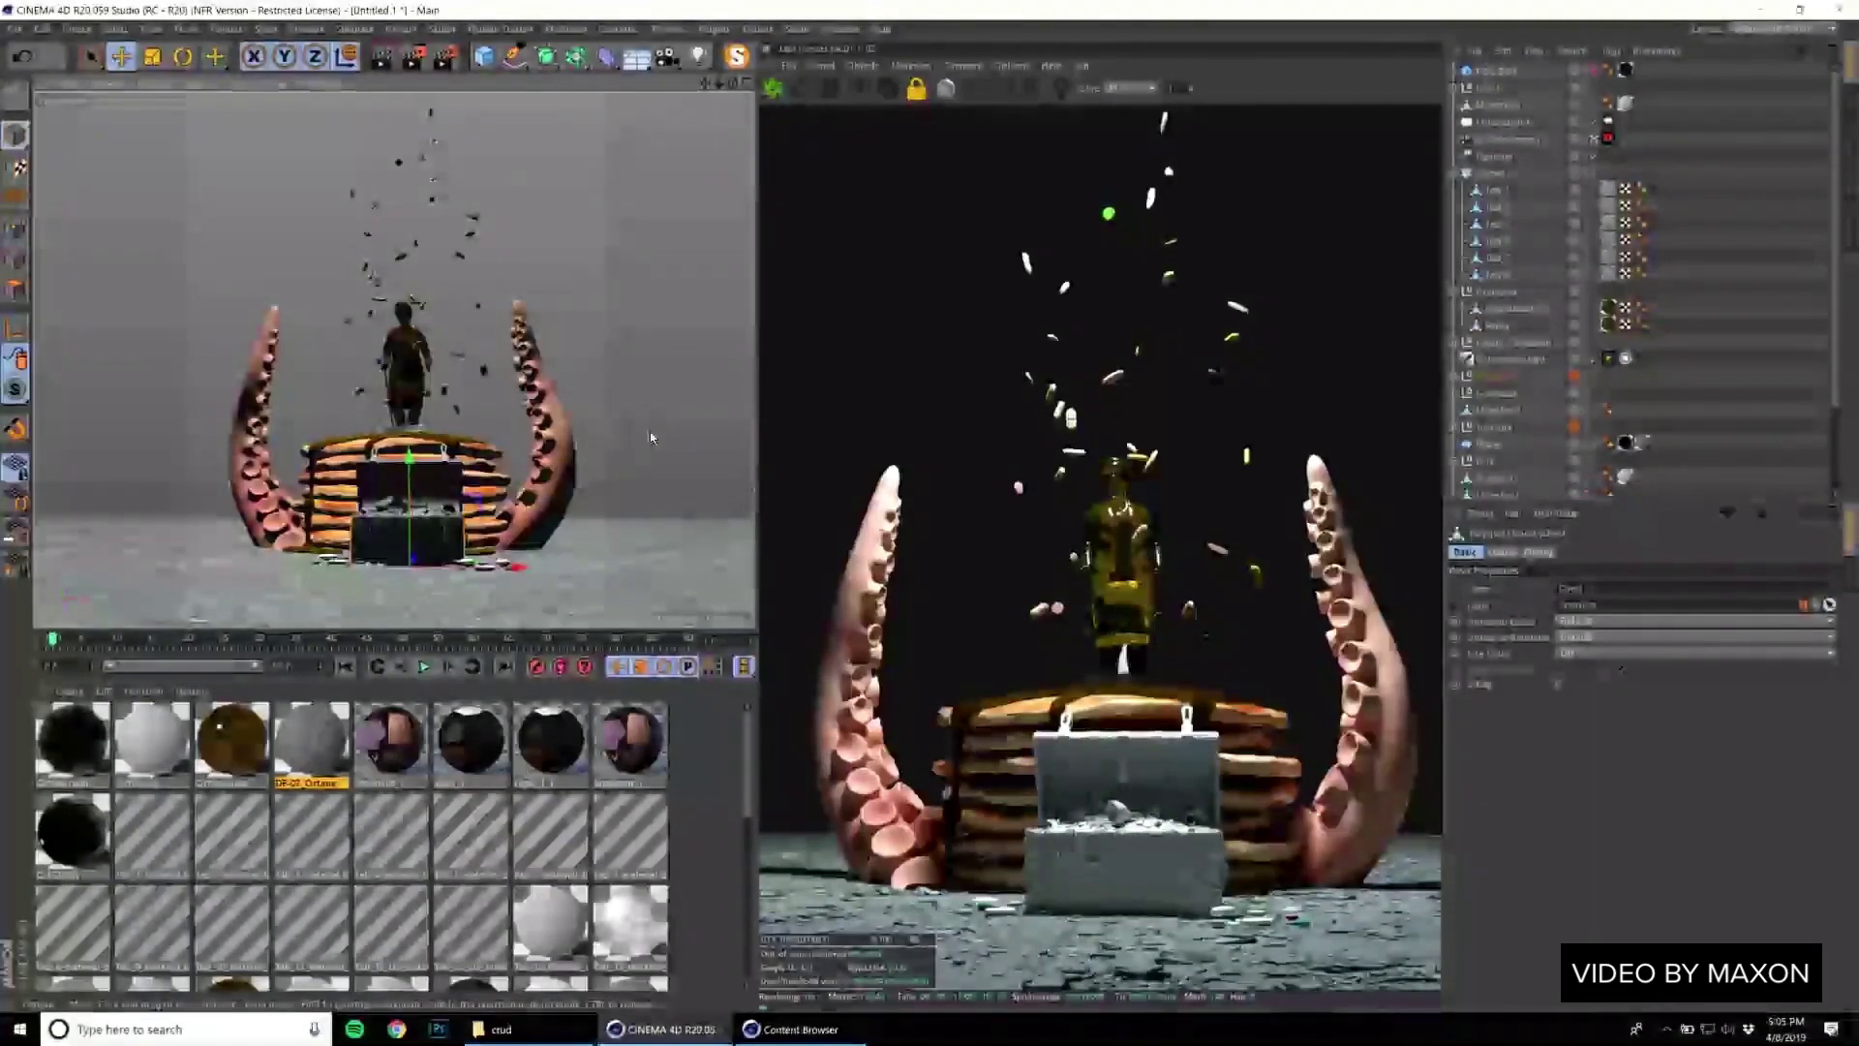
pyautogui.click(438, 63)
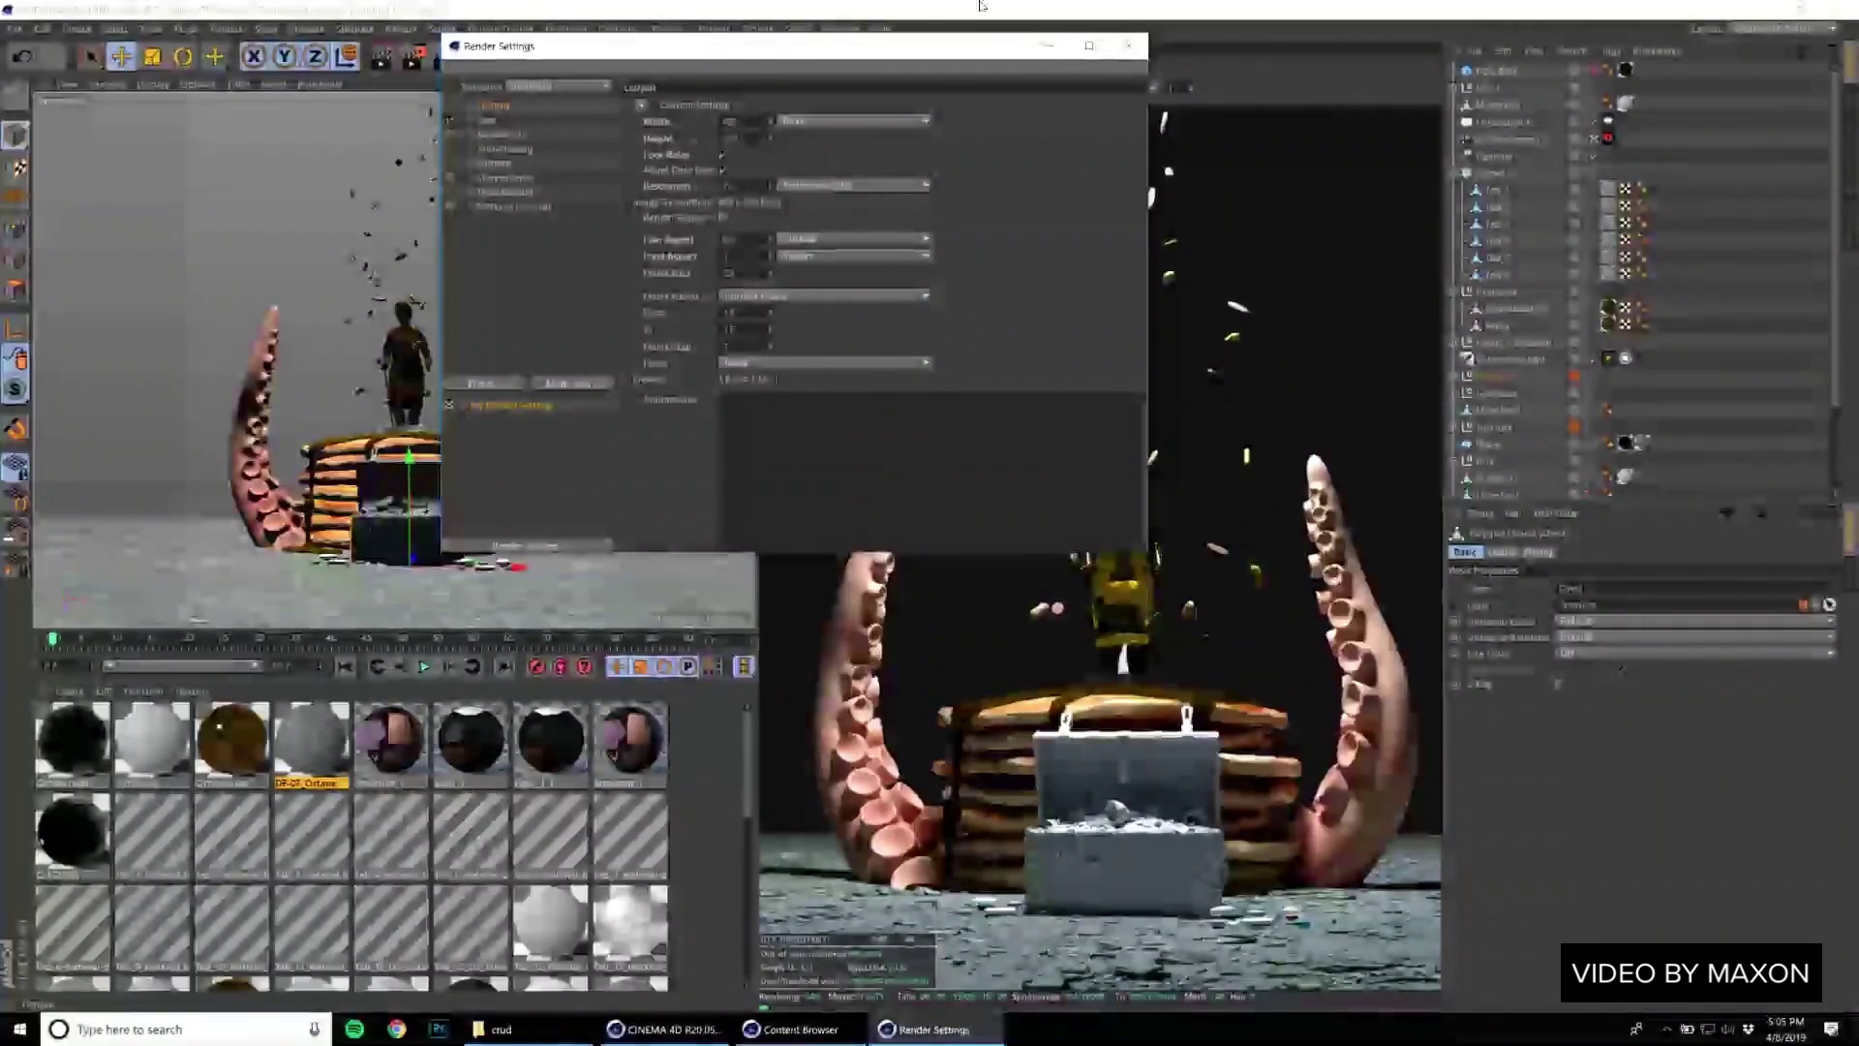
pyautogui.click(1128, 45)
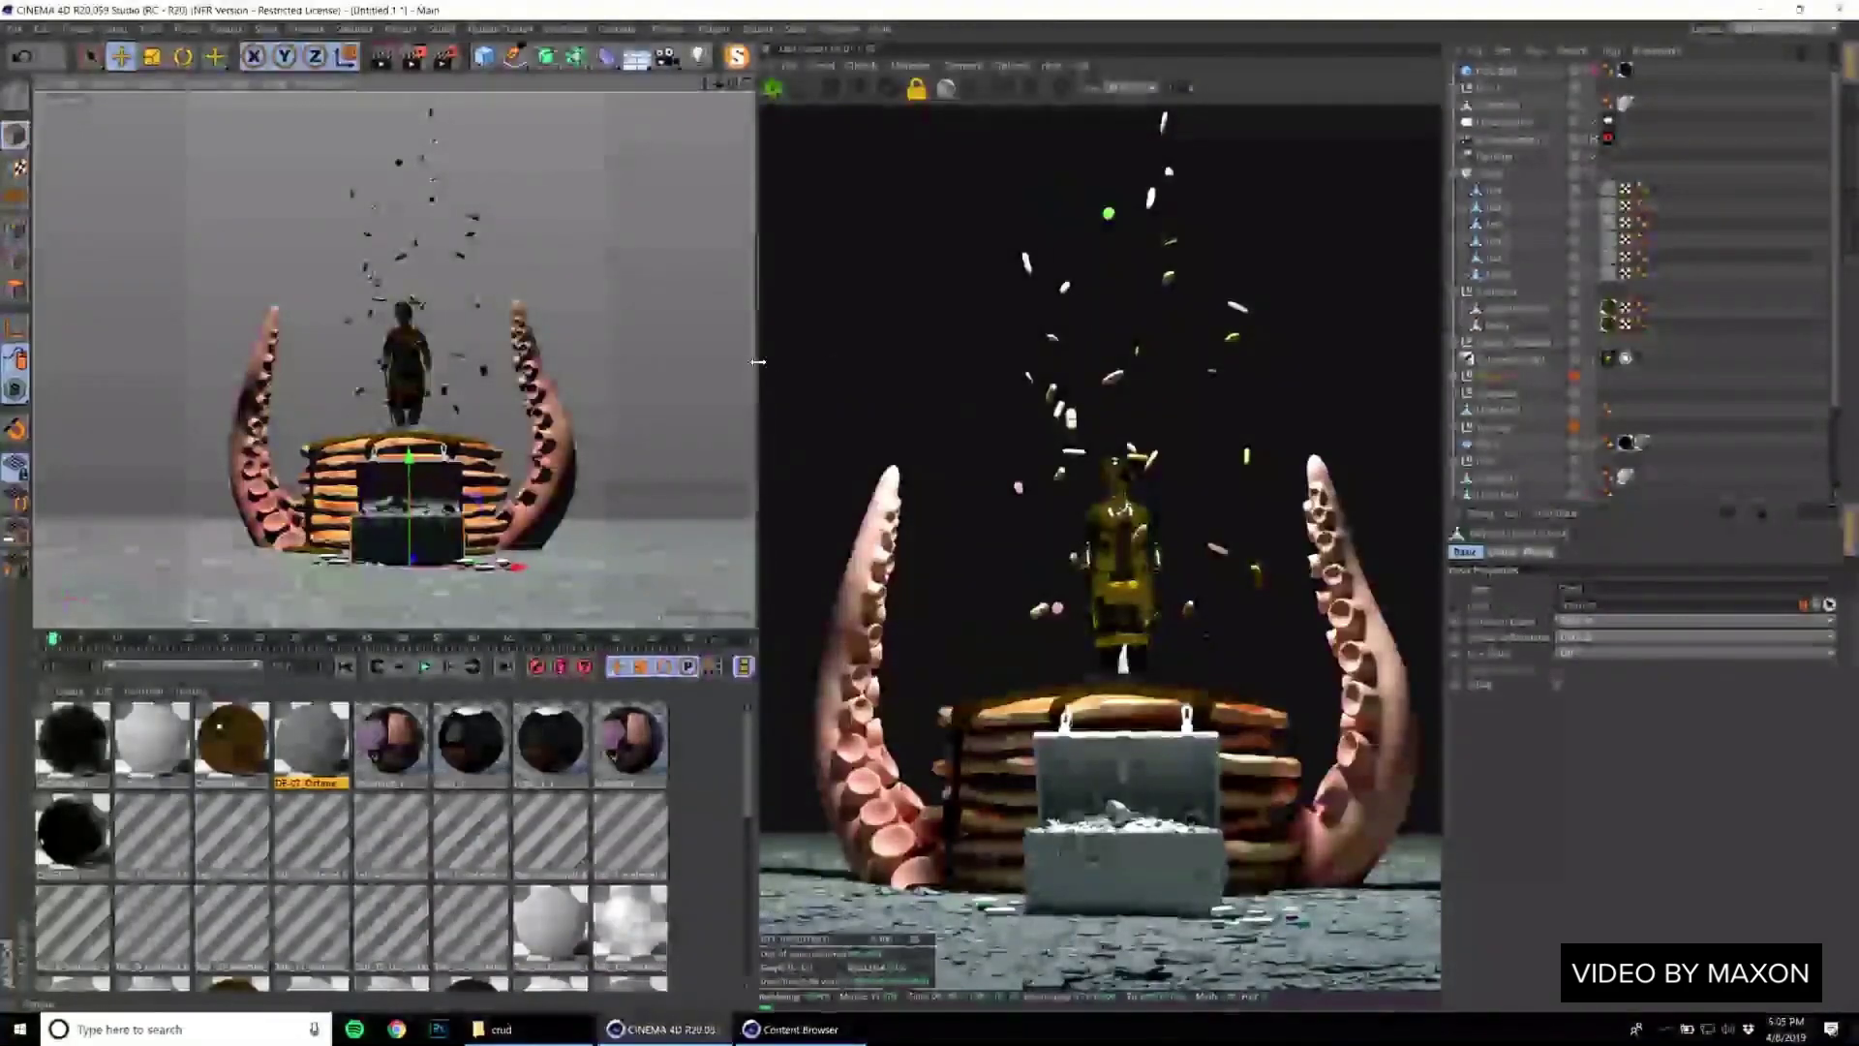
pyautogui.moveTo(758, 361); pyautogui.dragTo(790, 360)
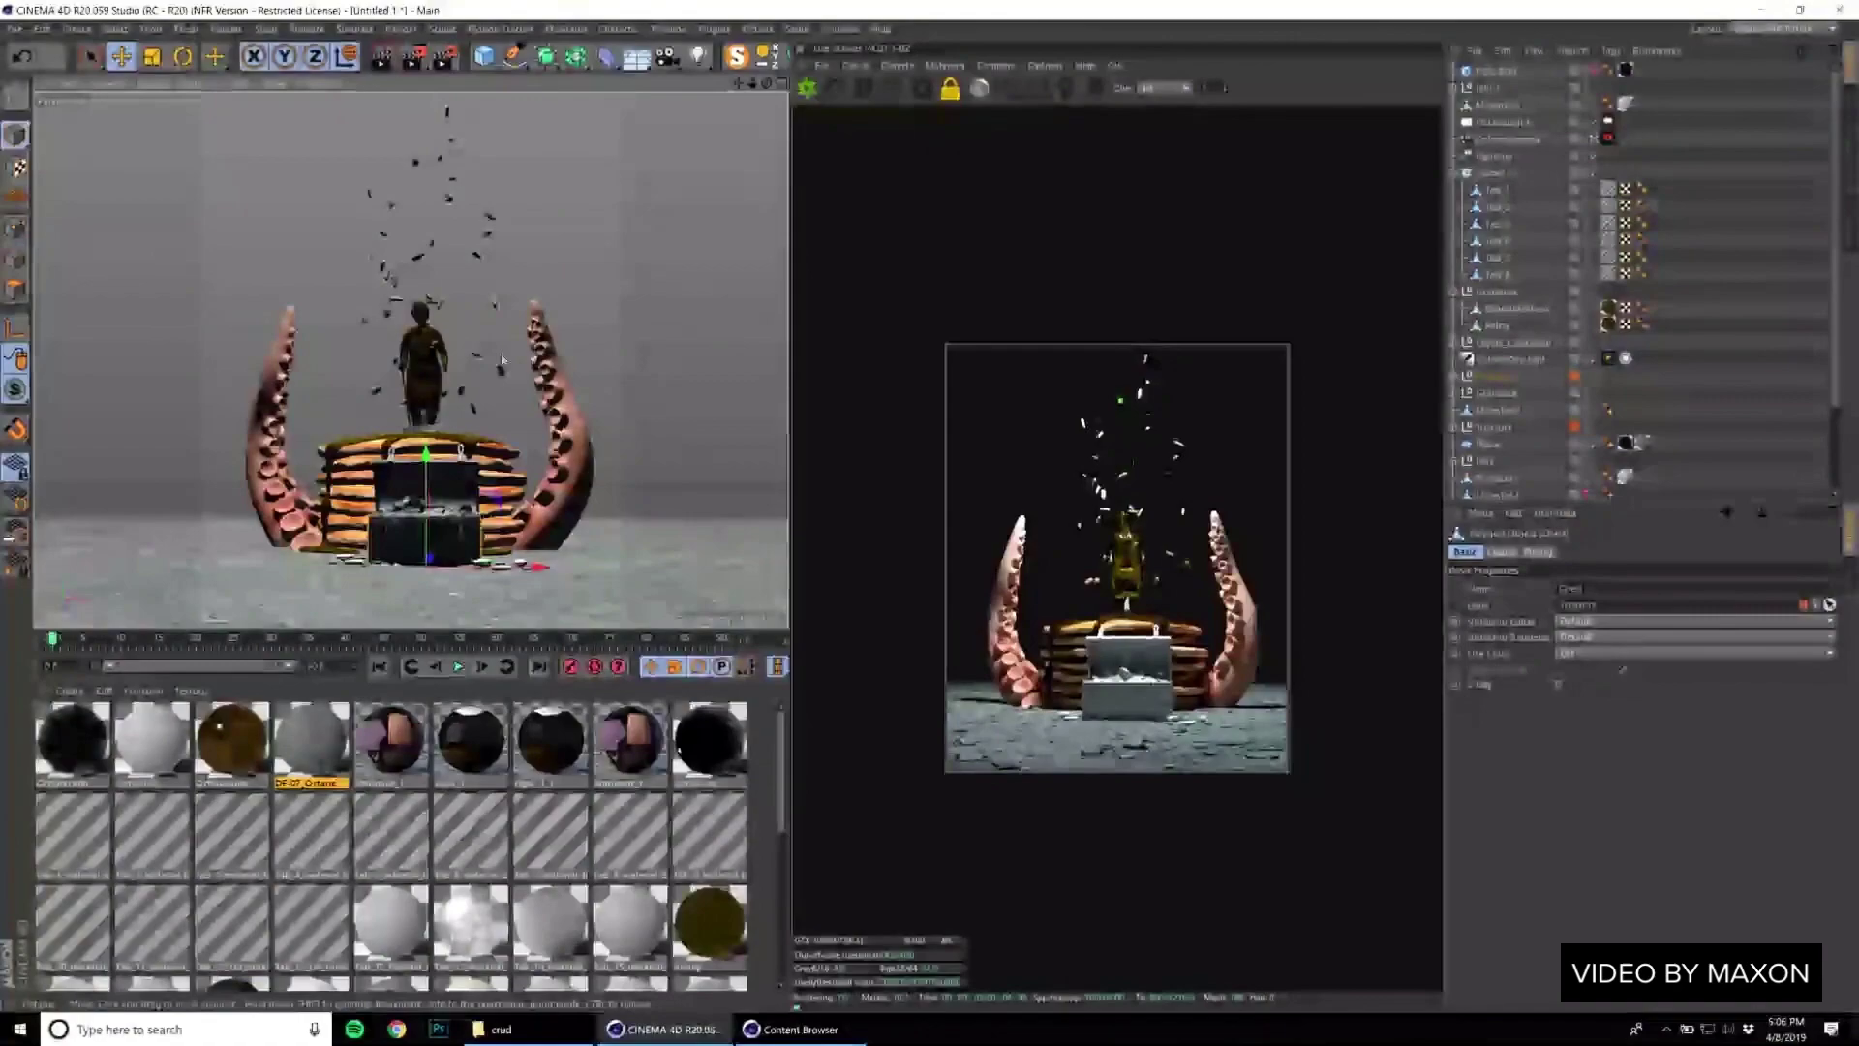
pyautogui.moveTo(501, 360); pyautogui.dragTo(519, 387)
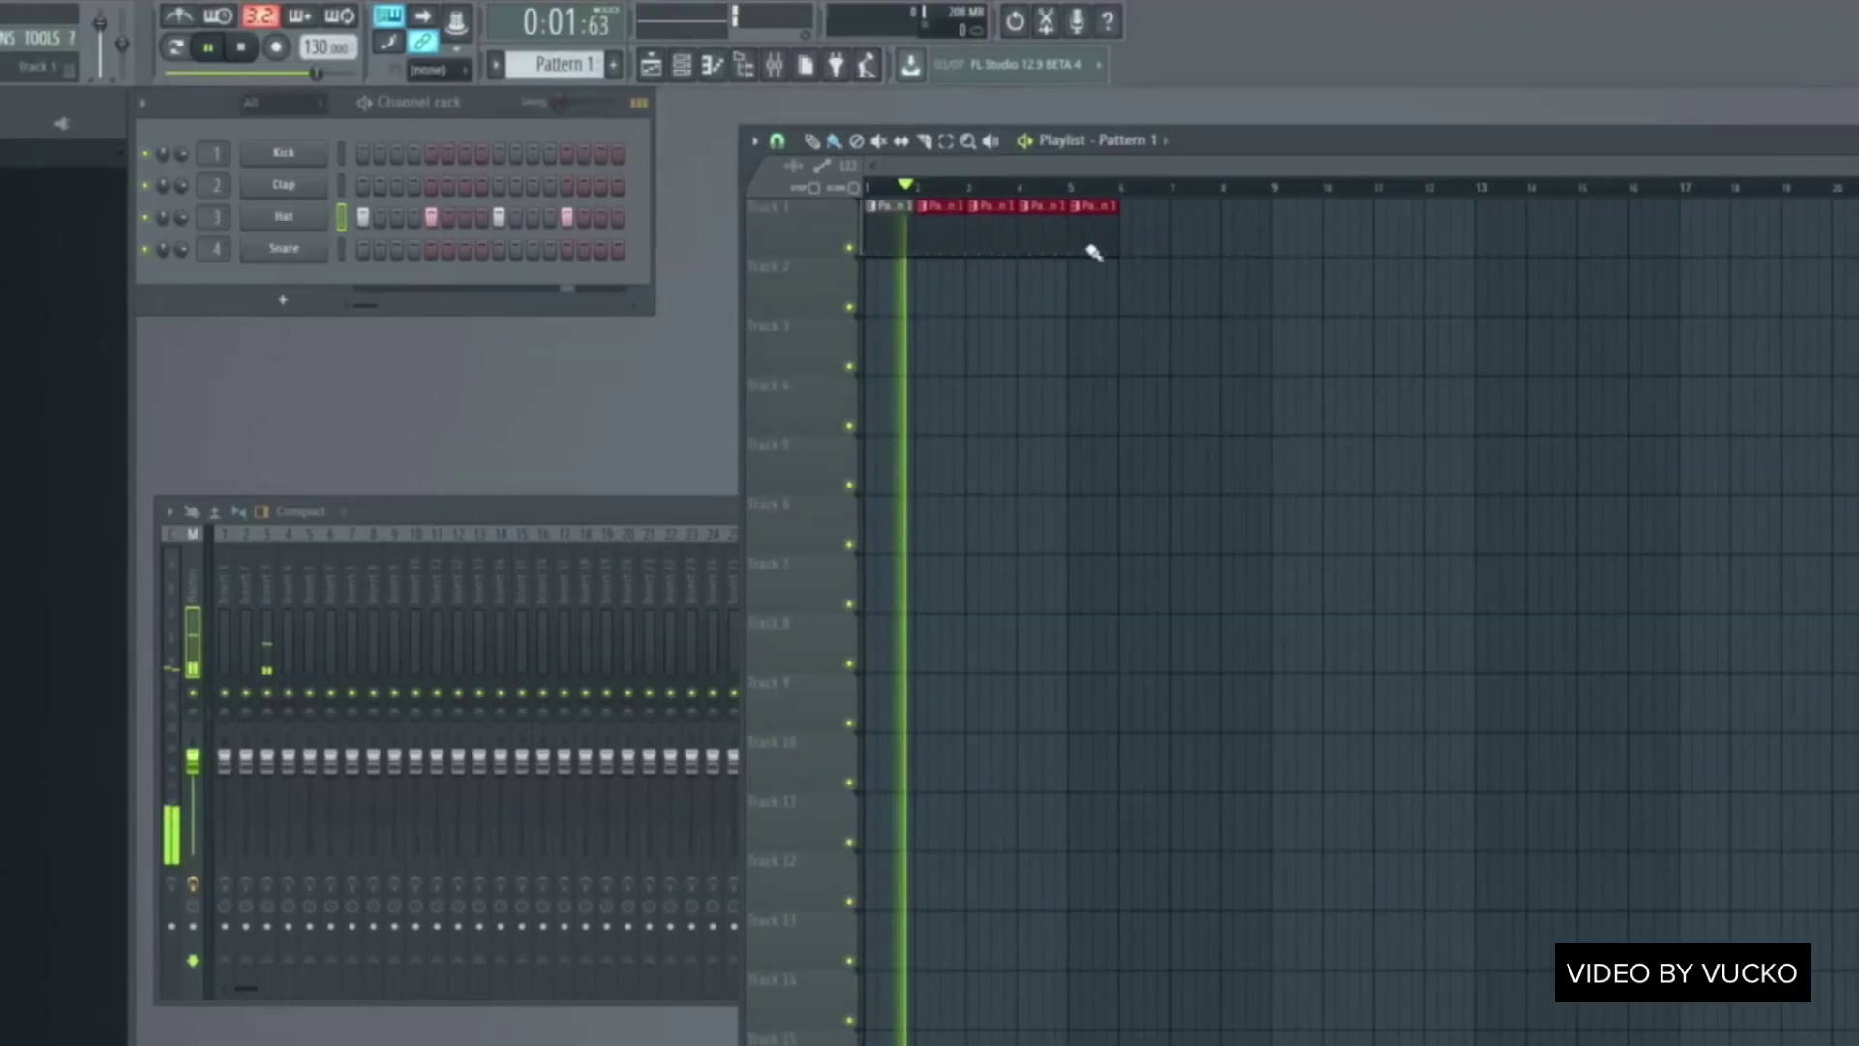
# Paint a run of repeated Pattern 1 clips across playlist Track 1
pyautogui.moveTo(1091, 249); pyautogui.dragTo(1821, 255)
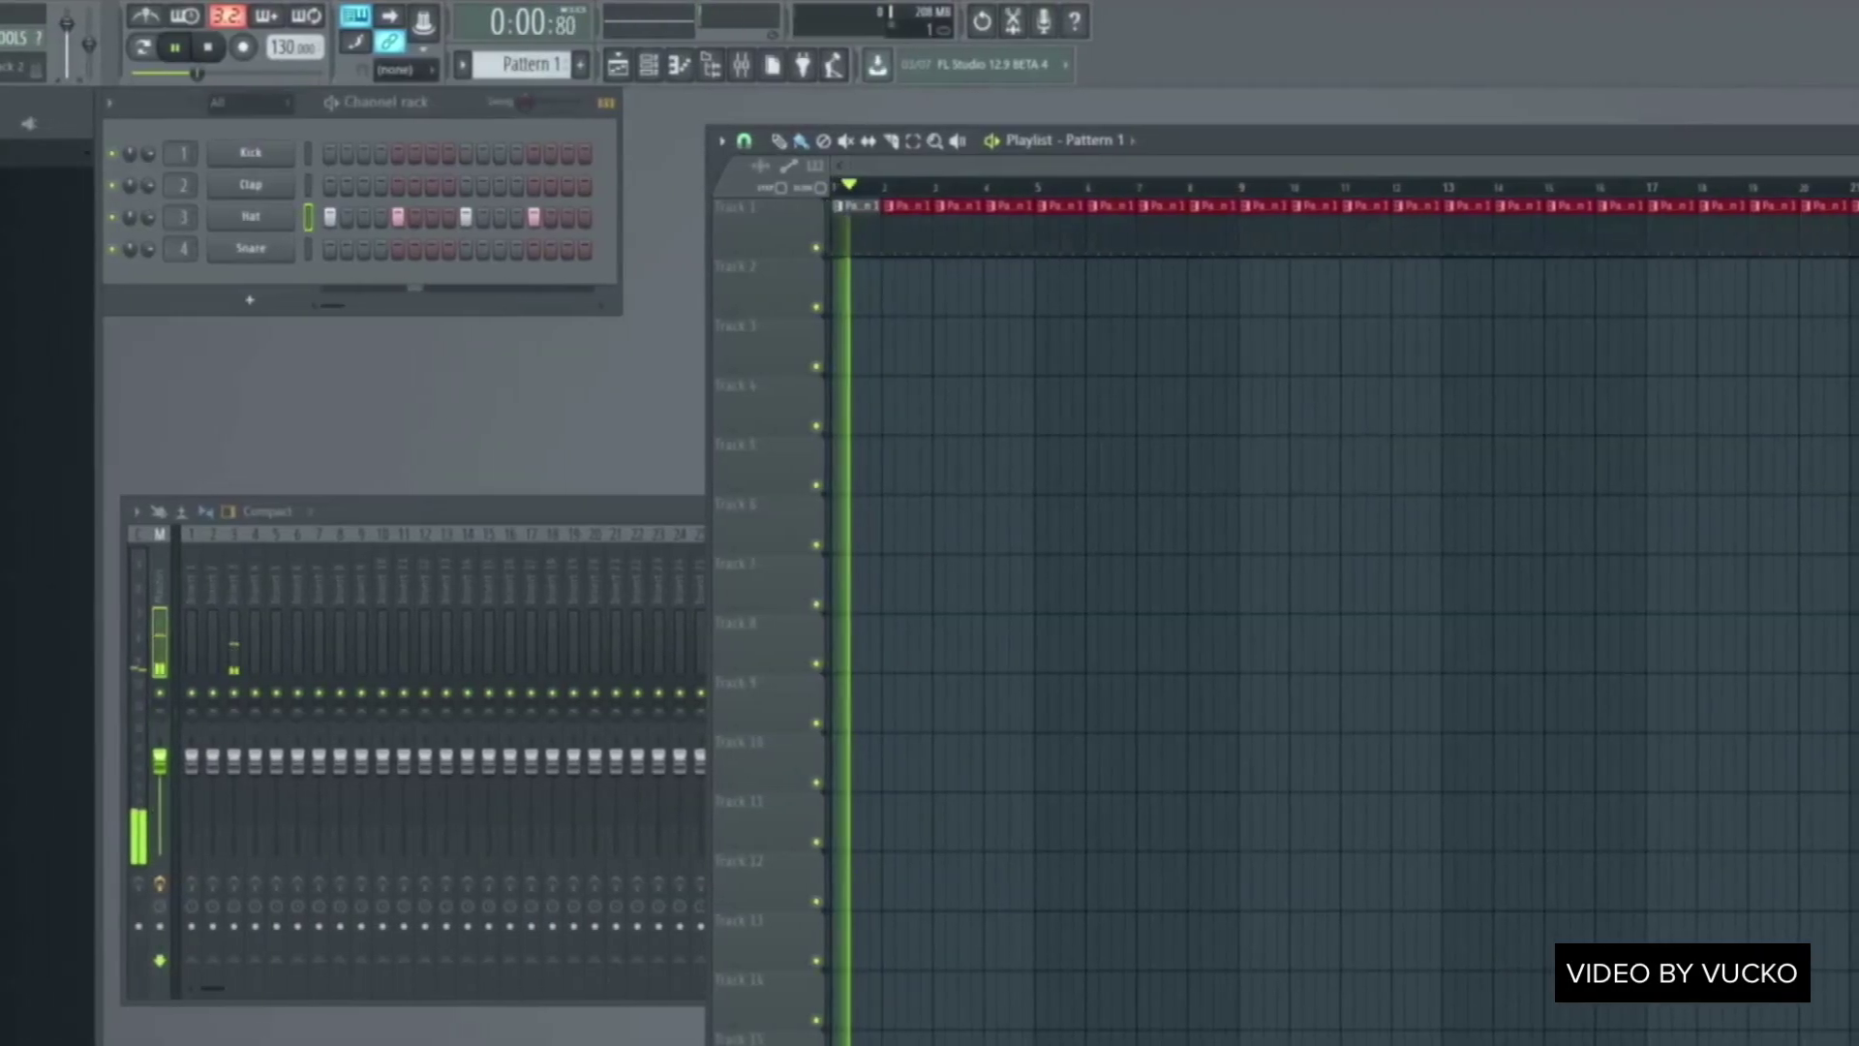